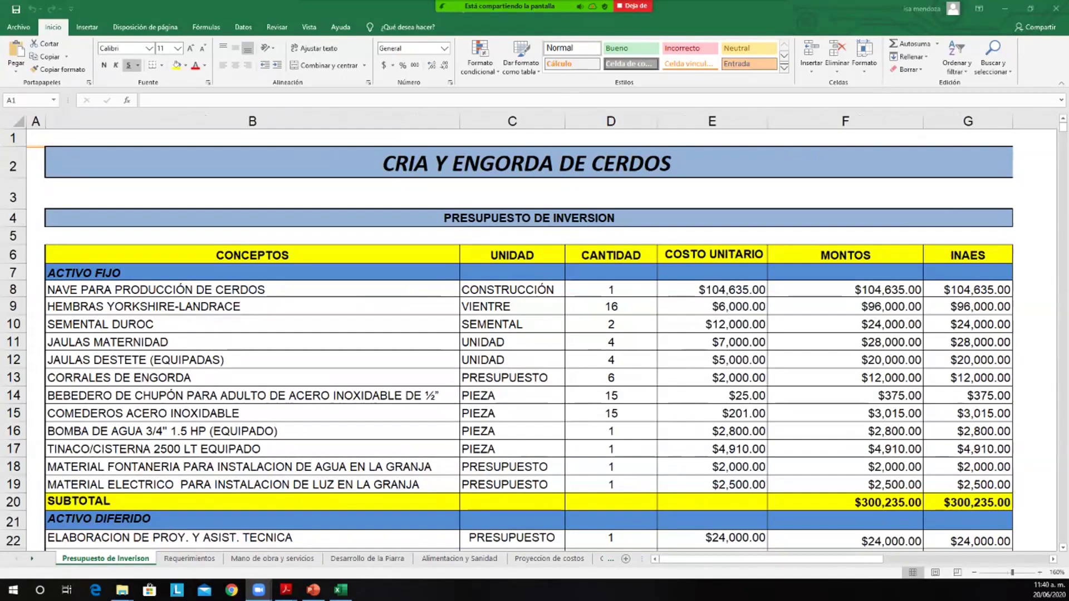
Step: Switch to the Excel workbook and review the investment budget's Activo Fijo, Activo Diferido and Capital de Trabajo sections down to the total
key(alt+Tab)
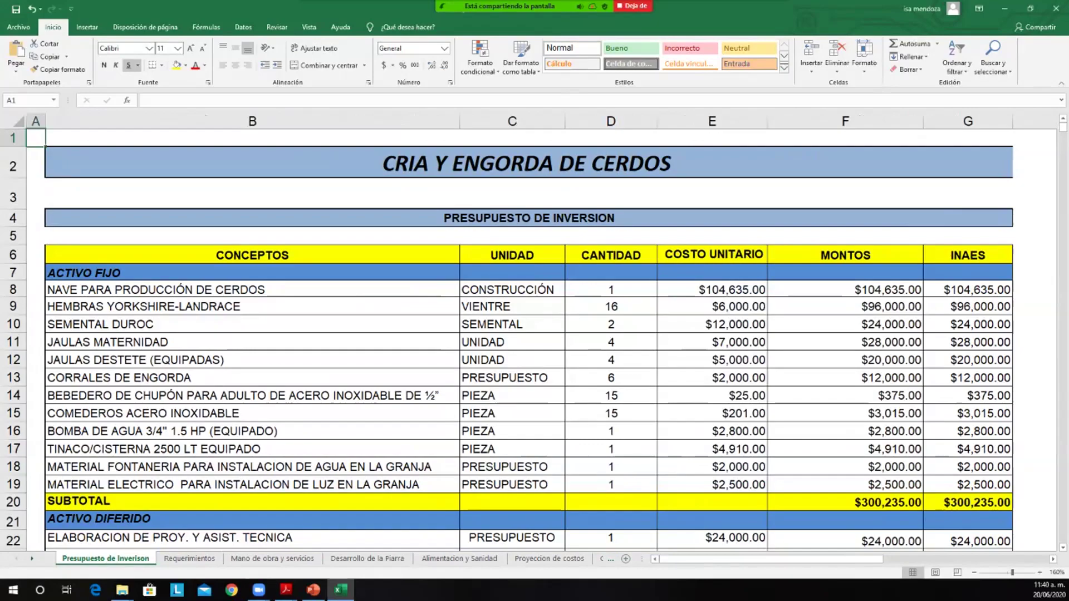
click(252, 290)
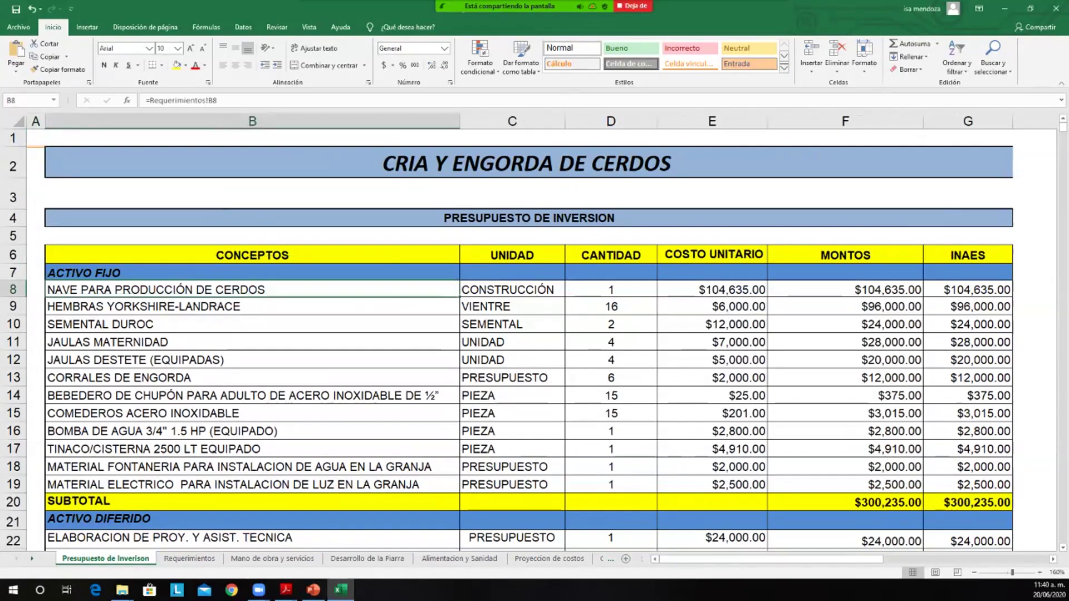
scroll(529, 340, down, 5)
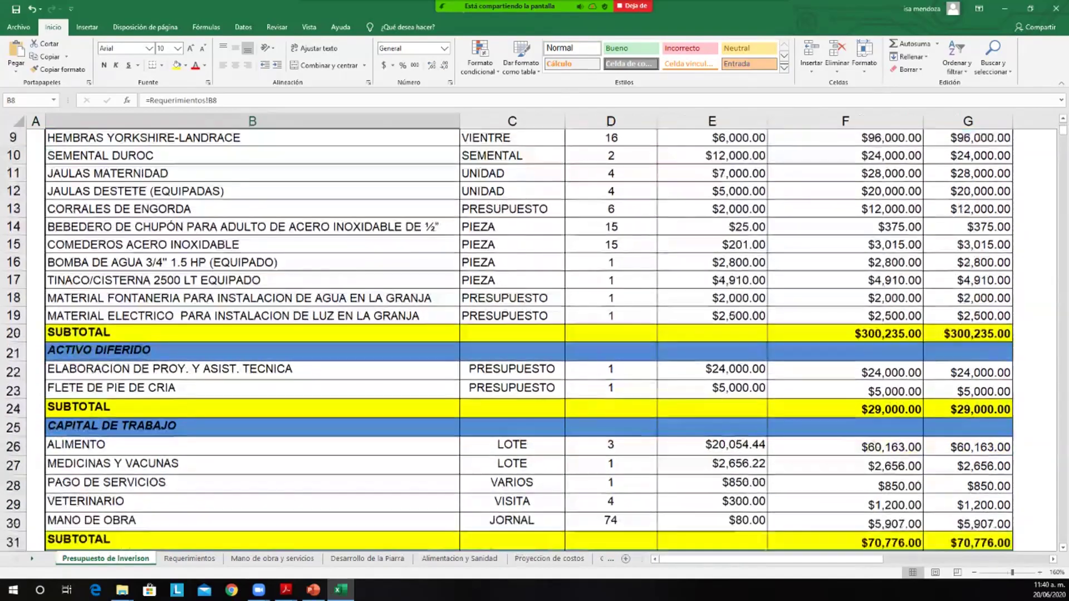
scroll(529, 340, up, 5)
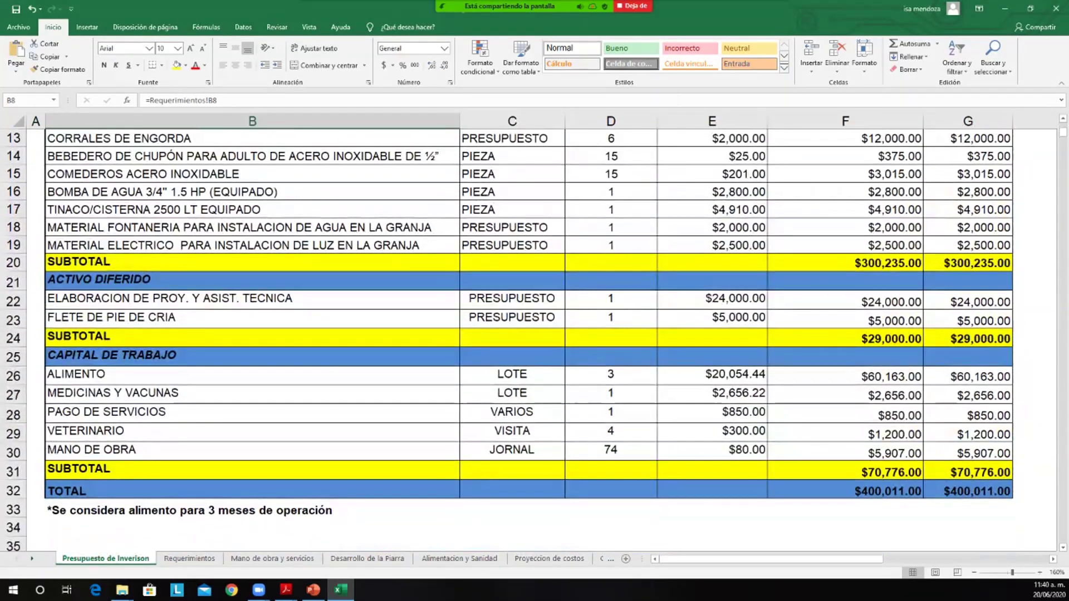
scroll(529, 339, up, 1)
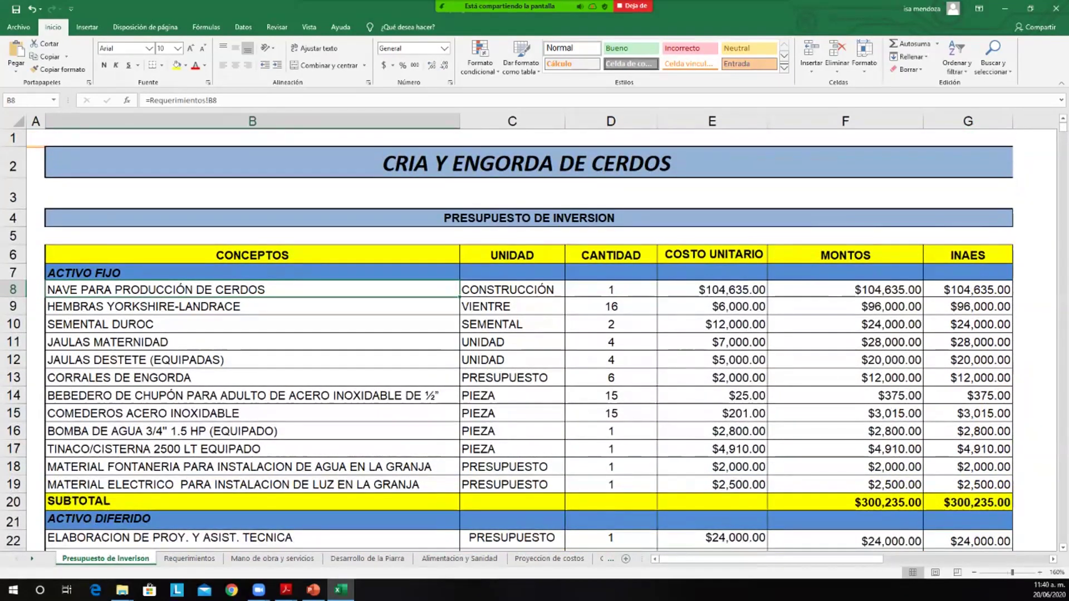
click(252, 272)
scroll(529, 339, down, 3)
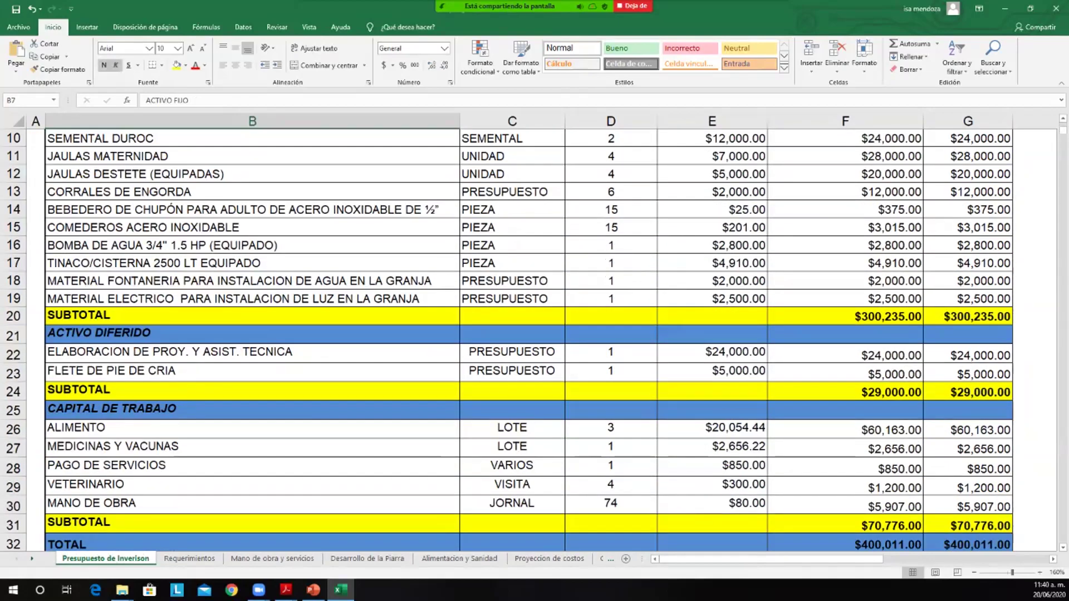
click(252, 334)
click(252, 410)
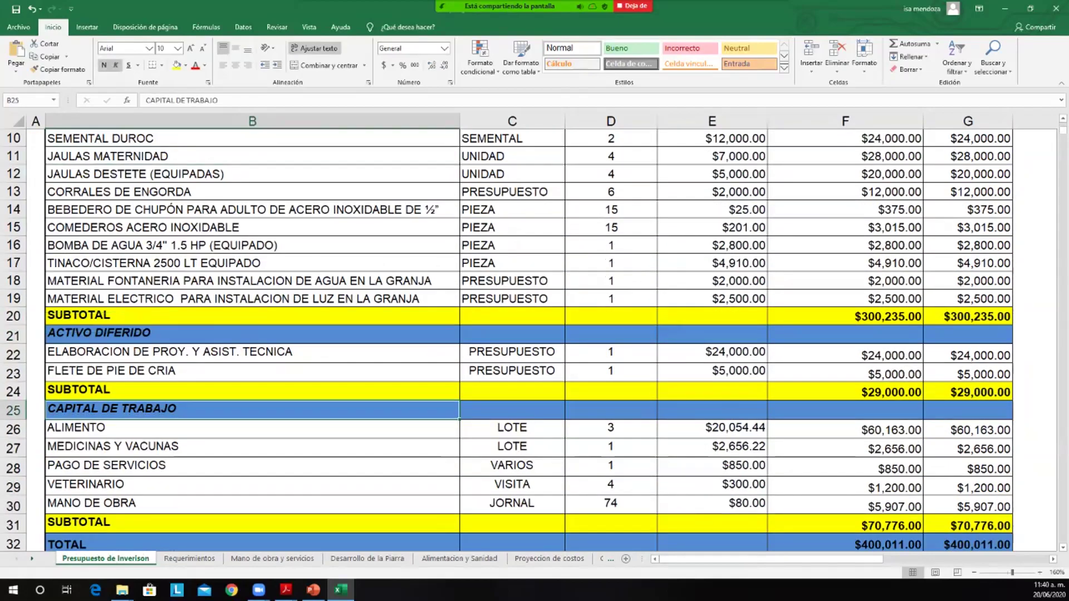
scroll(529, 340, up, 3)
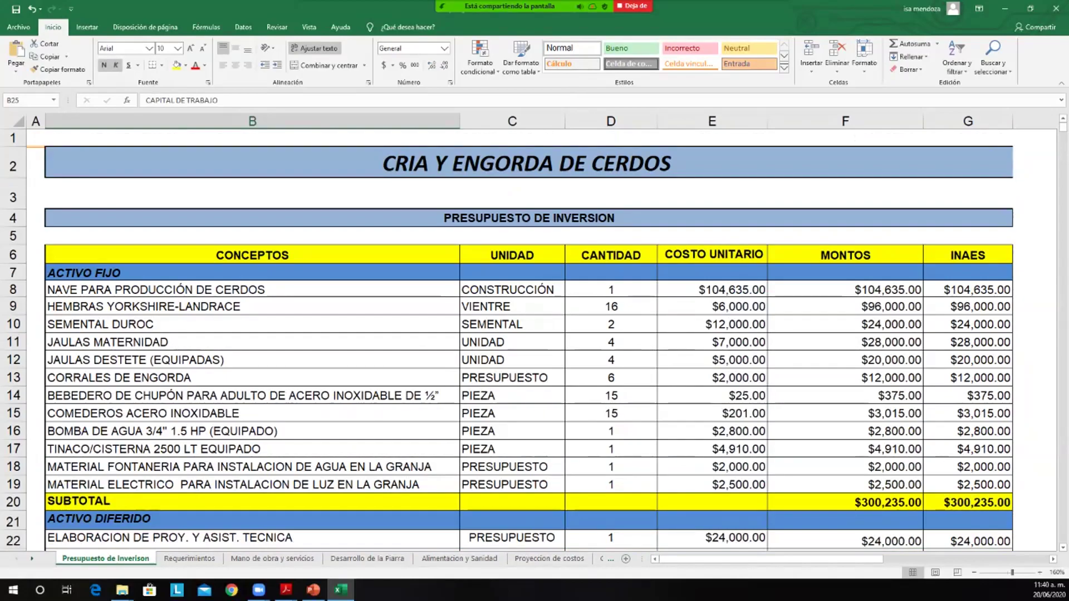
scroll(528, 339, down, 2)
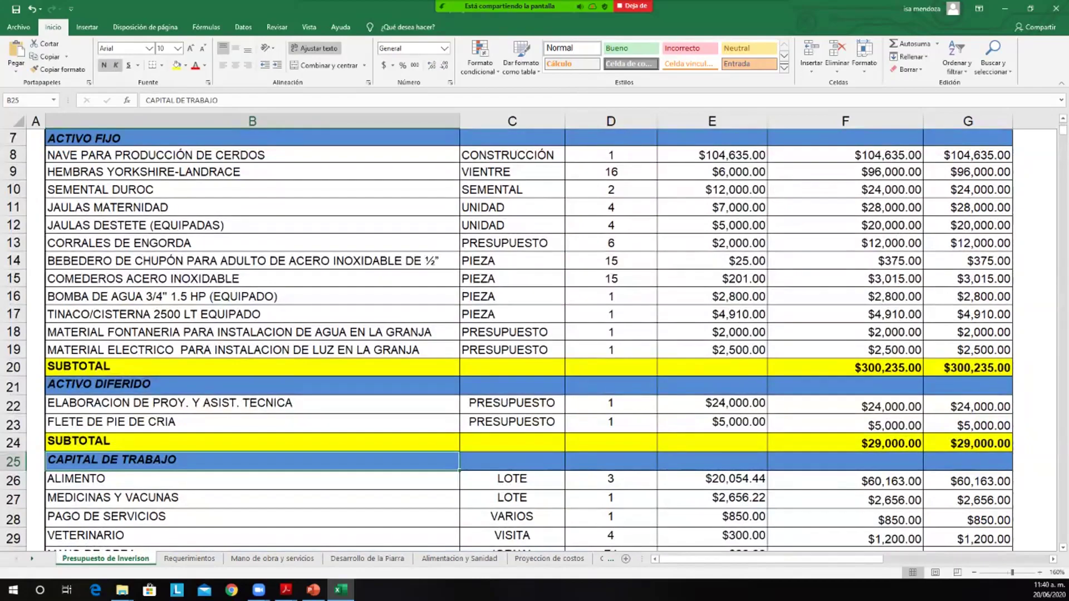
scroll(529, 340, down, 2)
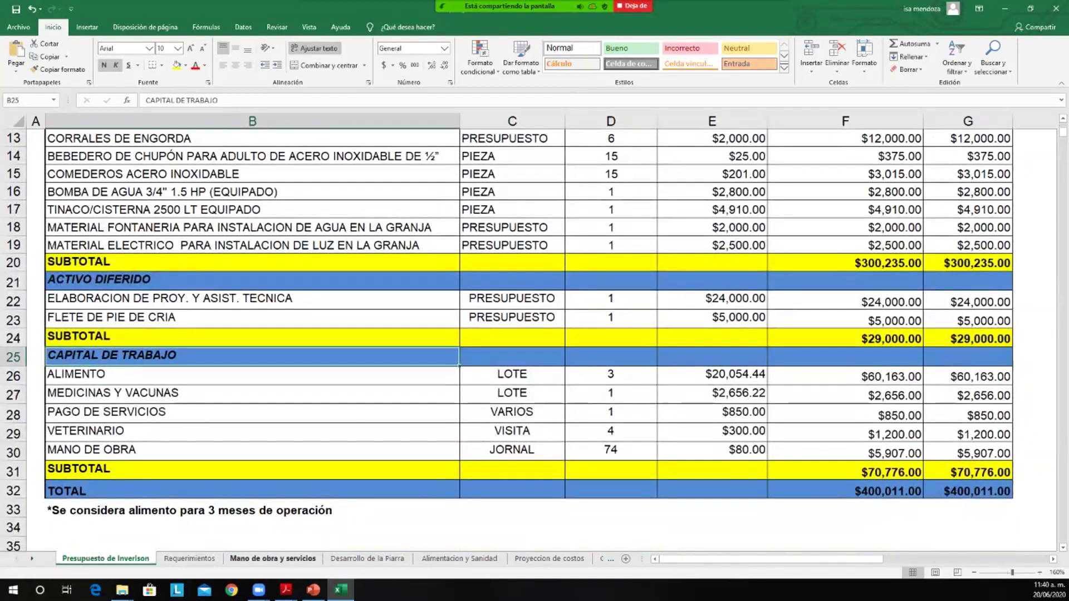
Step: Open the Requerimientos sheet and look through its equipment, construction, electrical and plumbing material tables
click(189, 558)
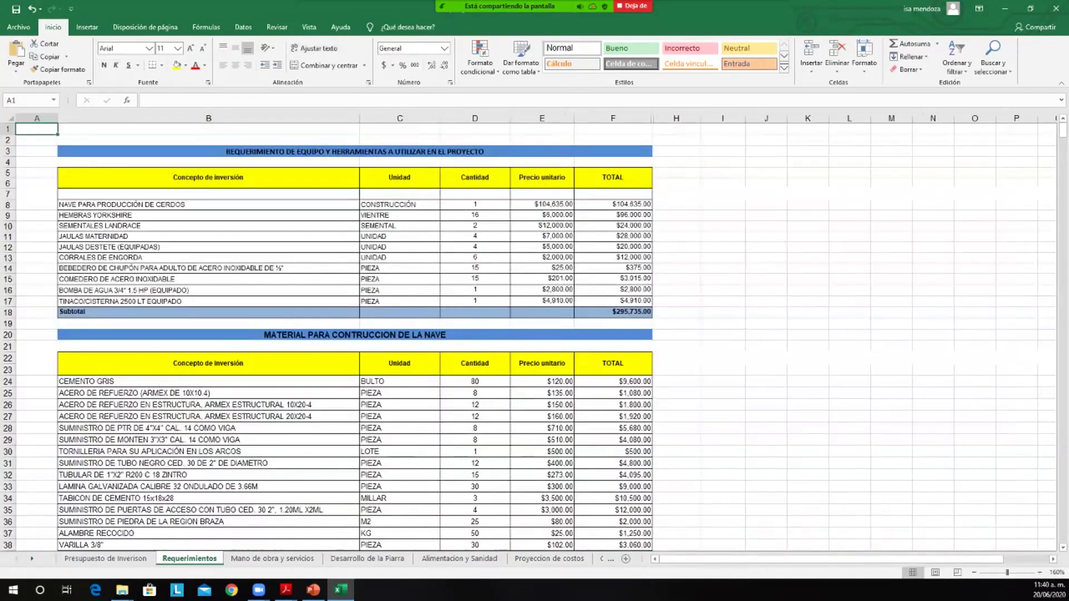
scroll(529, 334, down, 20)
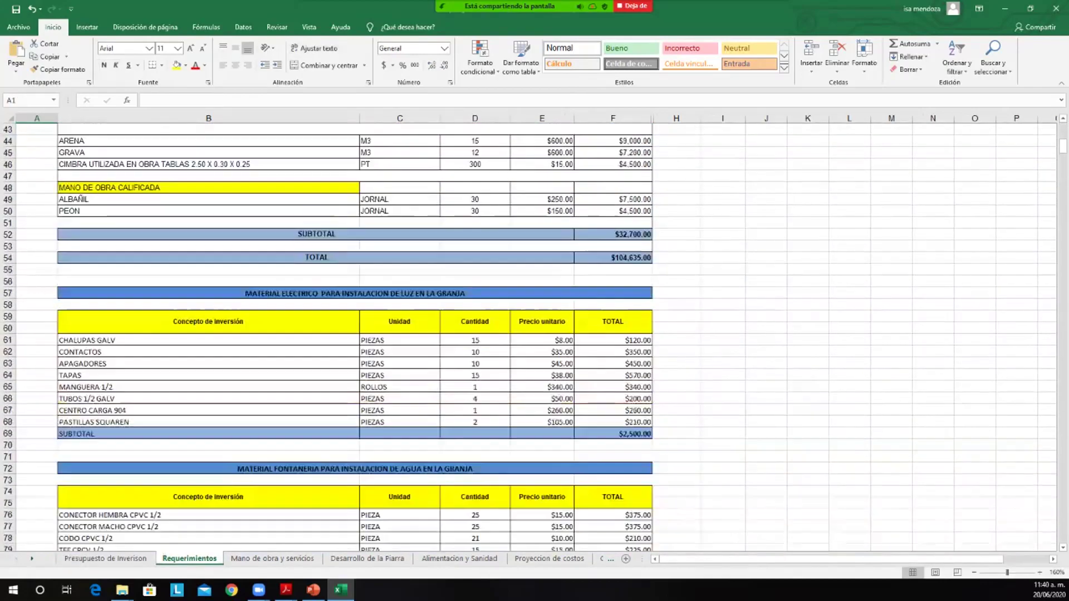
scroll(529, 334, up, 20)
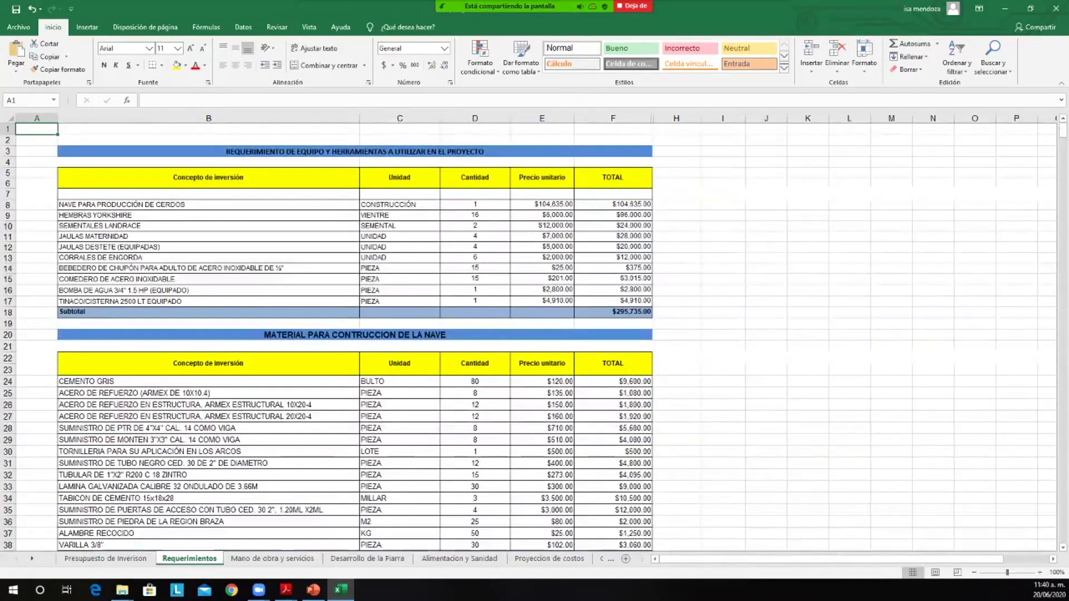
Step: Open the Mano de obra y servicios sheet and examine the workers and unit price columns of the labour table
key(ctrl+Page_Down)
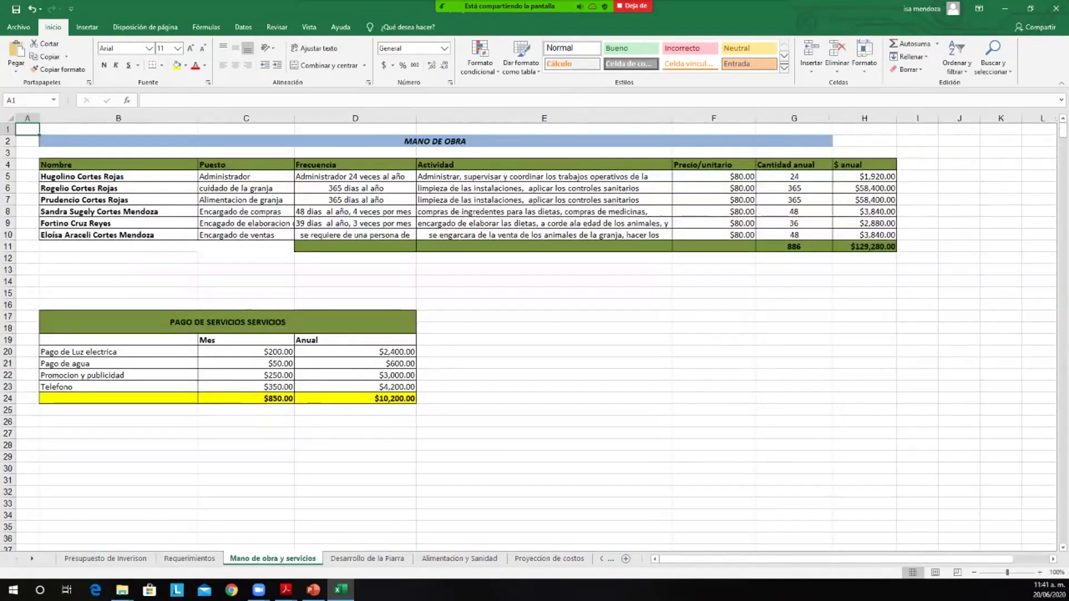
click(119, 270)
click(119, 189)
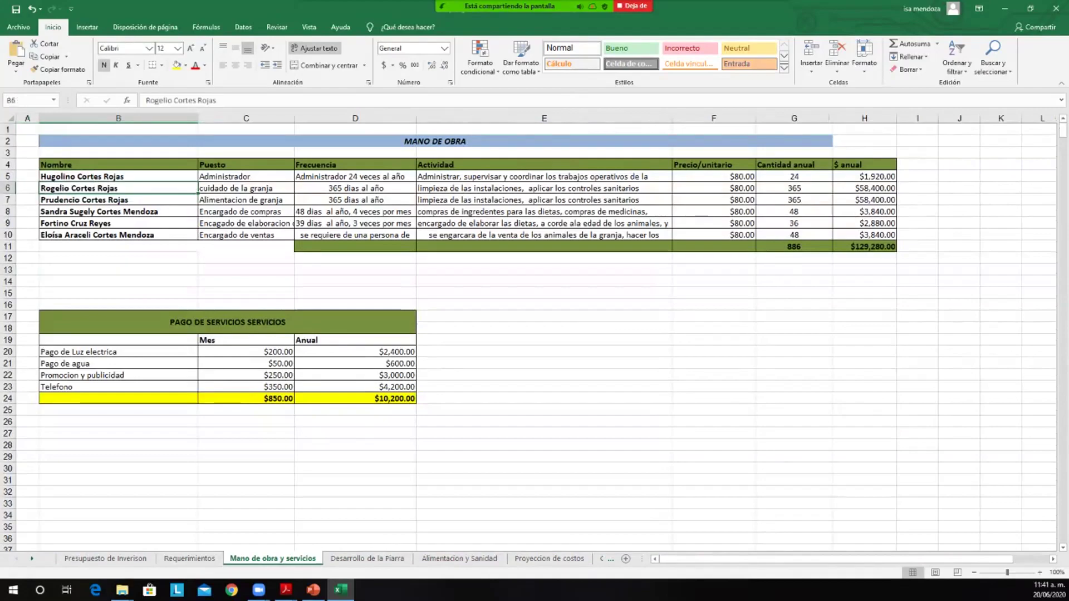
click(714, 177)
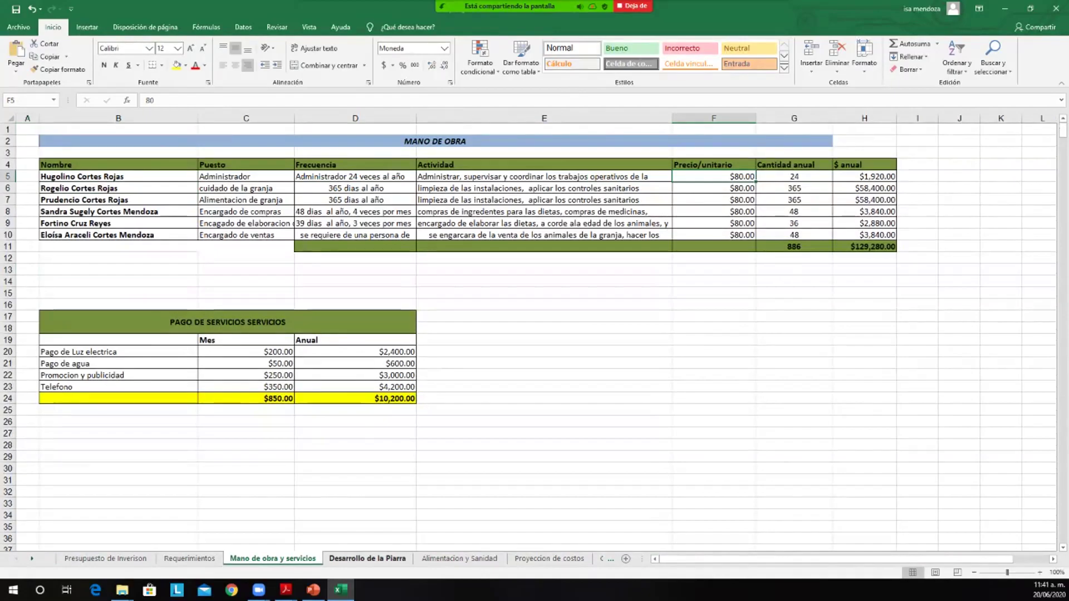
Step: Open the herd development sheet and examine the herd composition and the technical production parameters for the three years
click(367, 558)
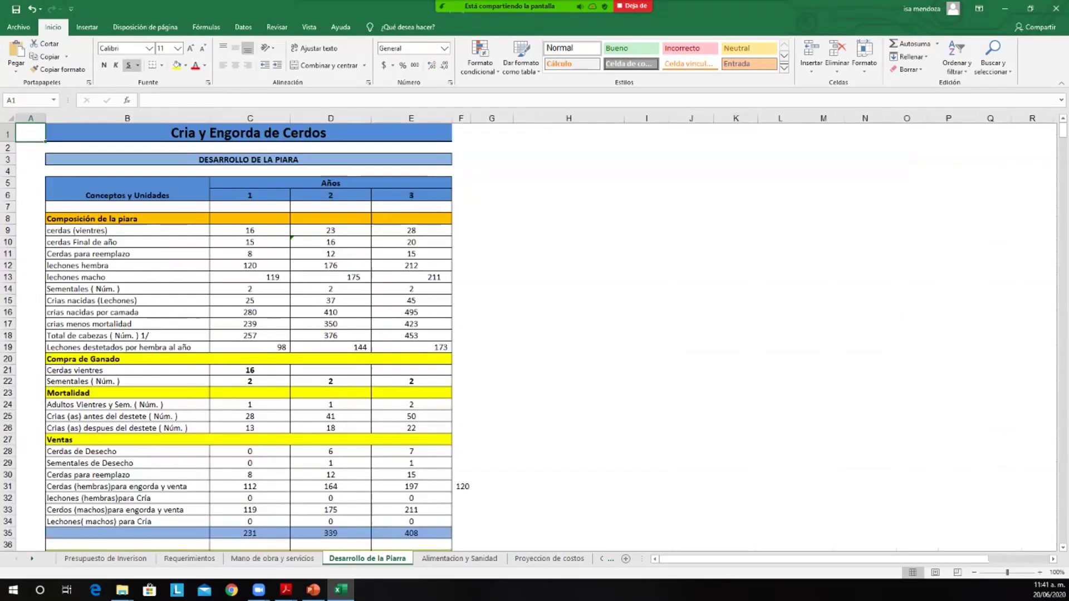
scroll(529, 334, up, 2)
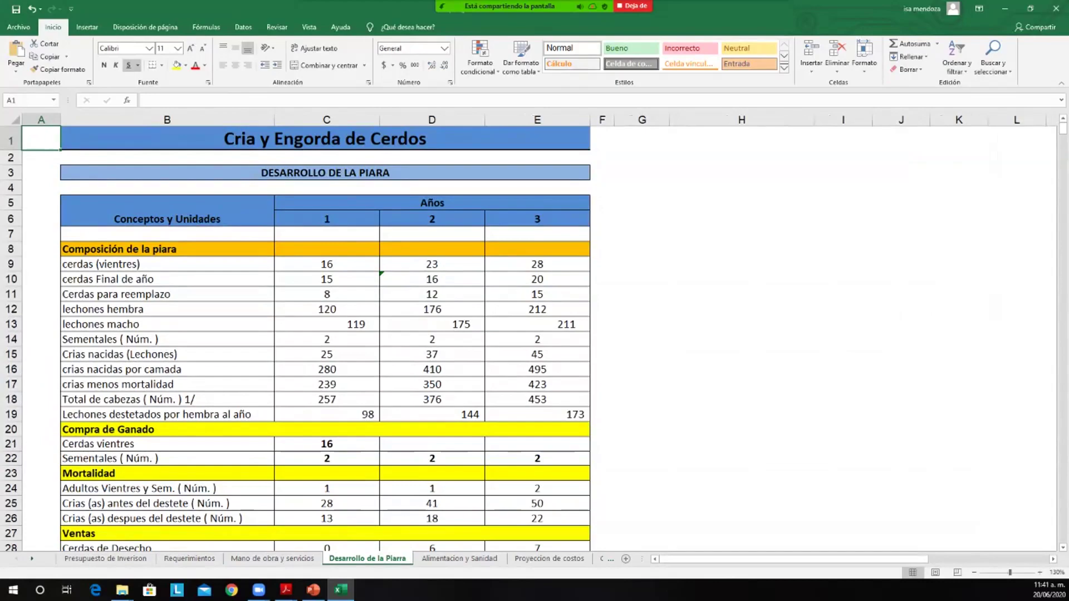
click(167, 264)
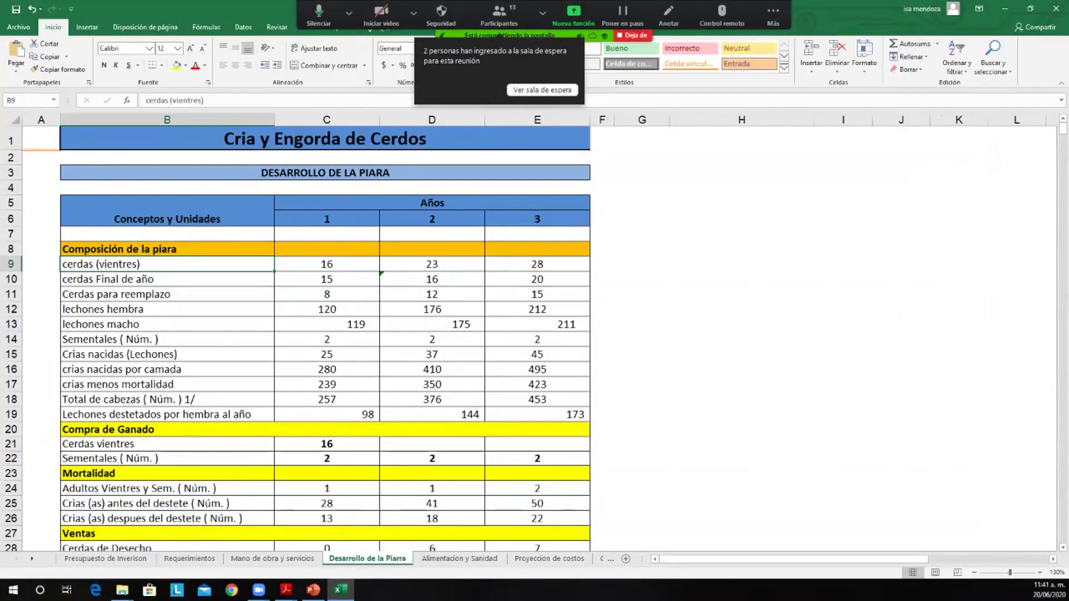
scroll(325, 334, down, 10)
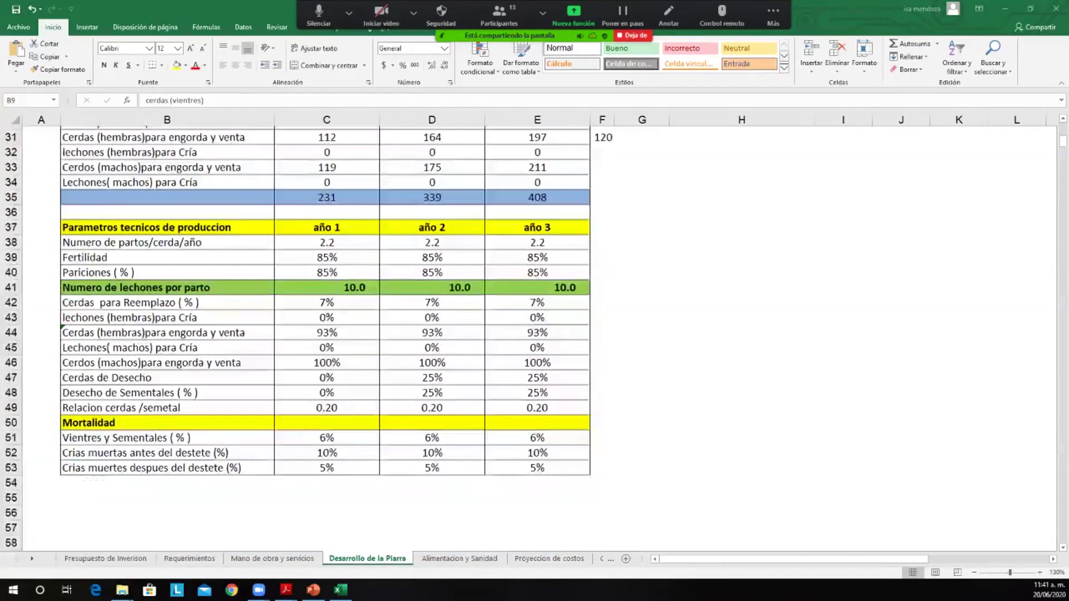
Step: View the Alimentacion y Sanidad sheet and the Proyeccion de costos sheet, enlarging the cost projection until the whole table is readable
click(460, 559)
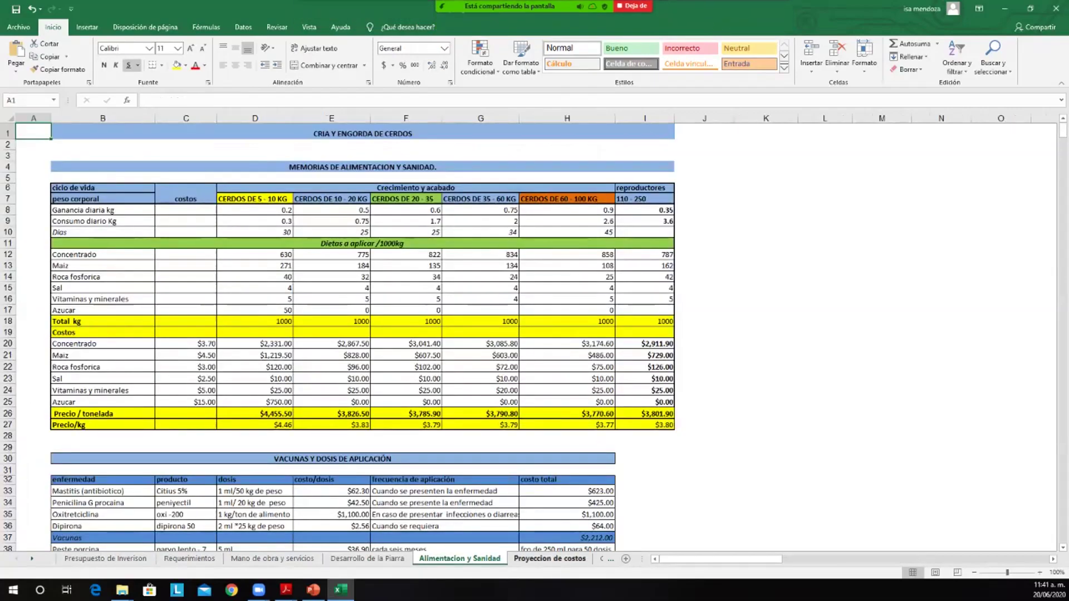
click(550, 559)
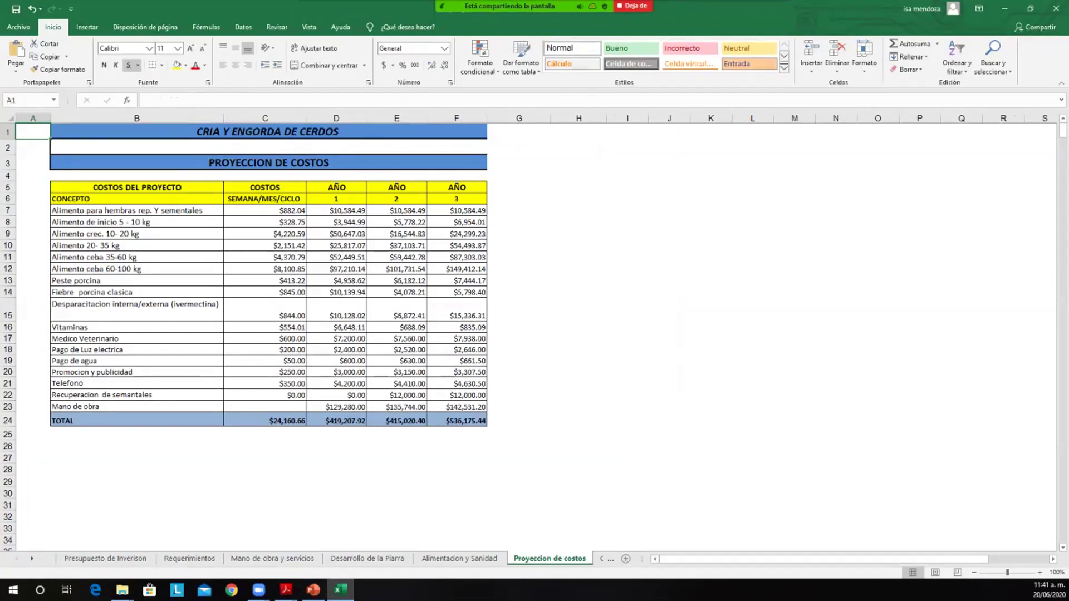
scroll(534, 337, up, 3)
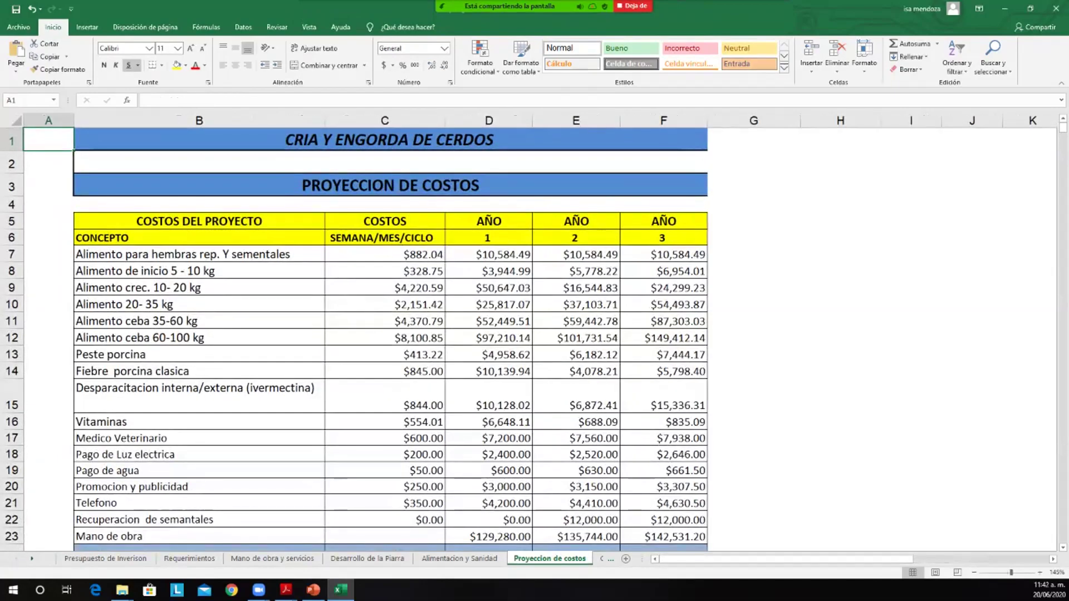
scroll(389, 334, down, 1)
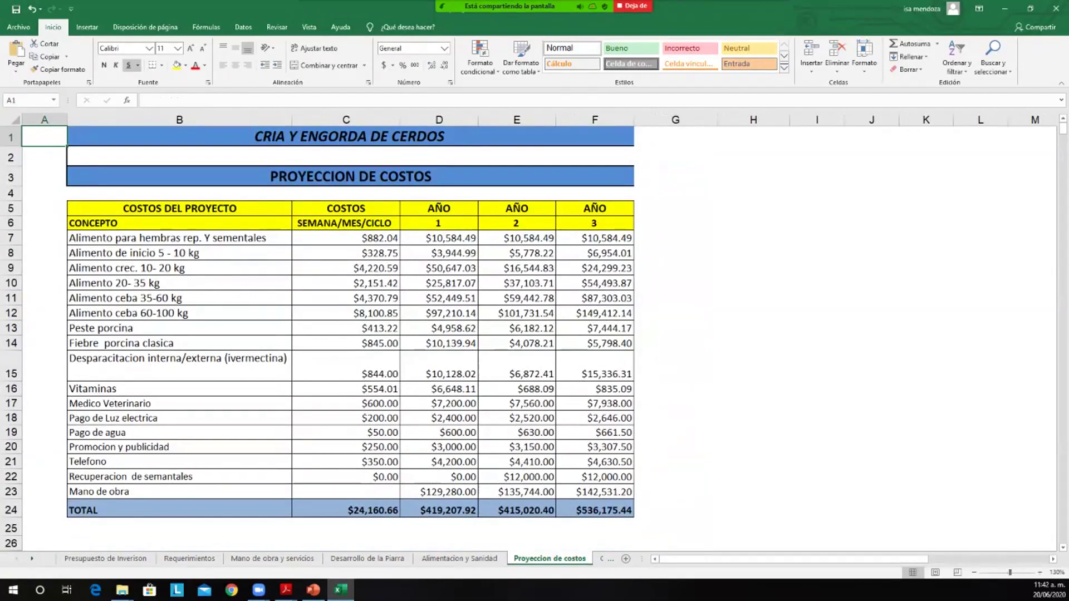
Step: View the fixed and variable costs on the Costos totales sheet and the income projection on the Ingresos sheet
key(ctrl+Page_Down)
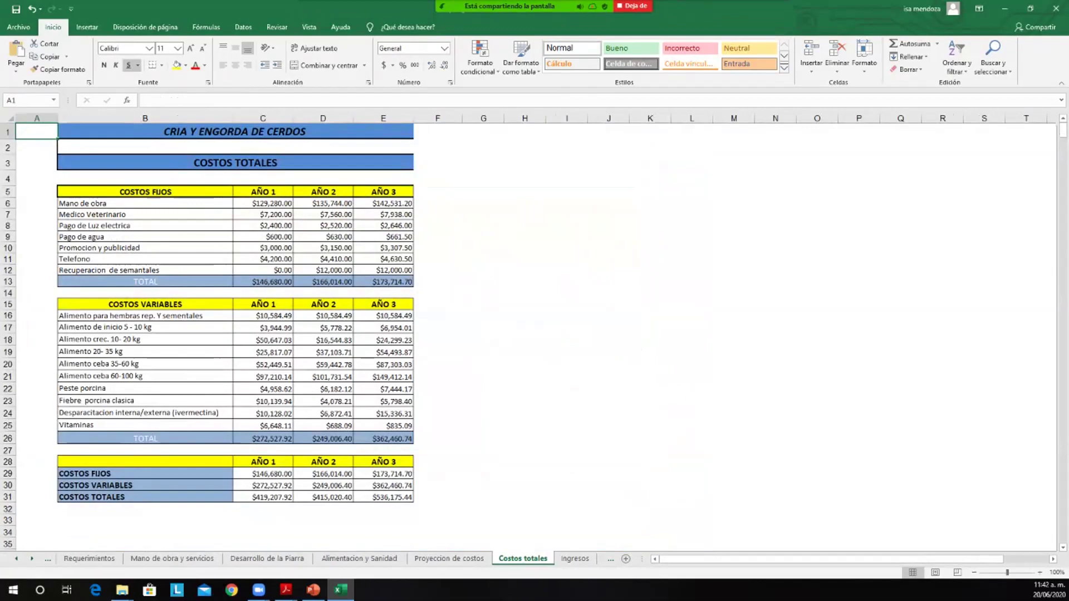
scroll(207, 334, down, 1)
key(ctrl+Page_Down)
key(ctrl+Page_Down)
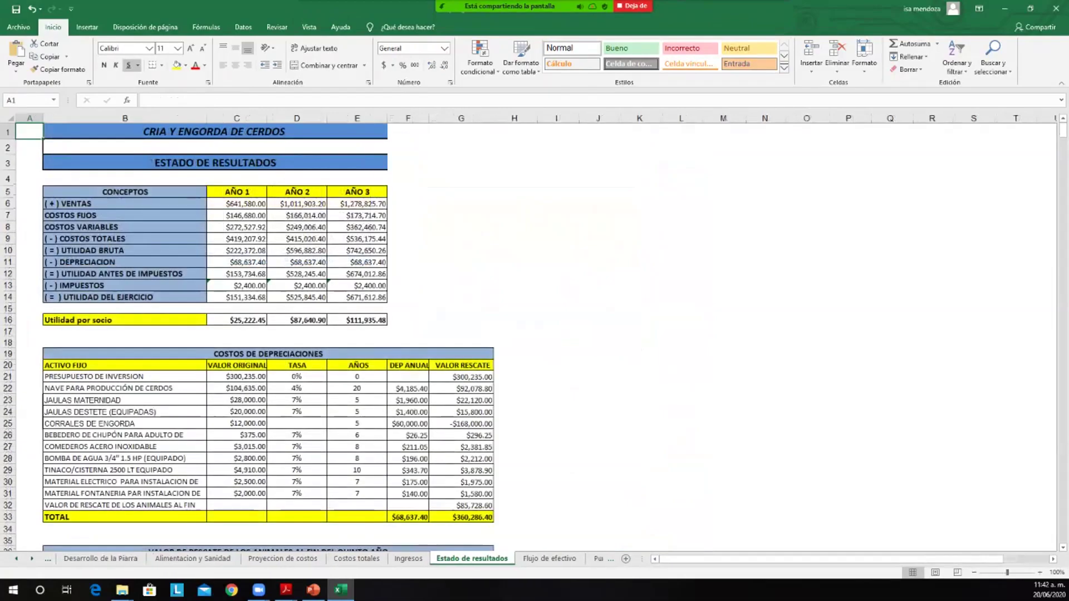
key(ctrl+Page_Up)
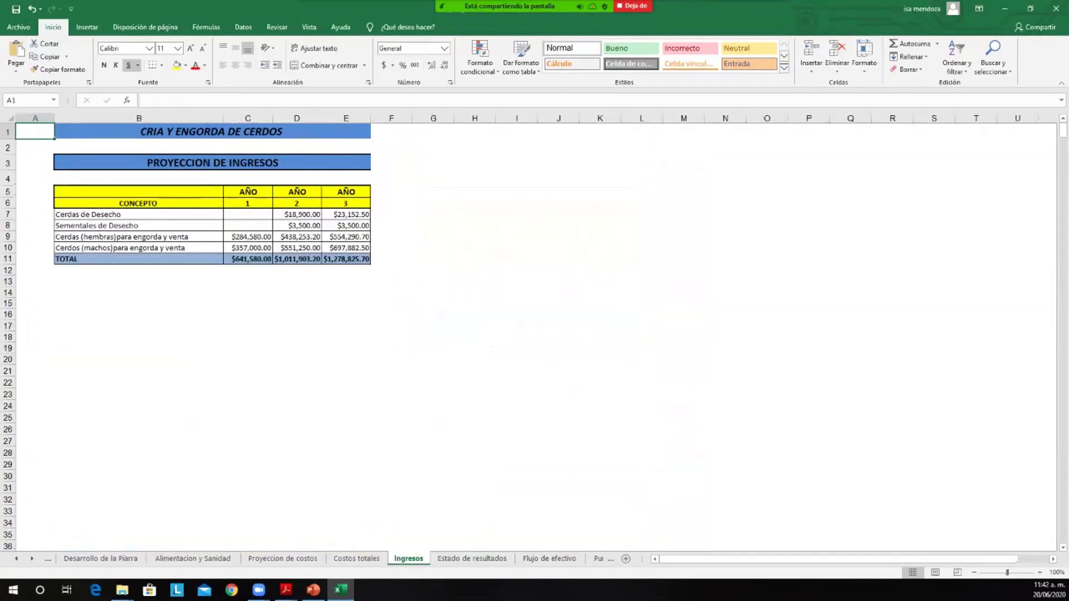
Step: Open the Estado de resultados sheet and look over the income statement and depreciation tables
key(ctrl+Page_Down)
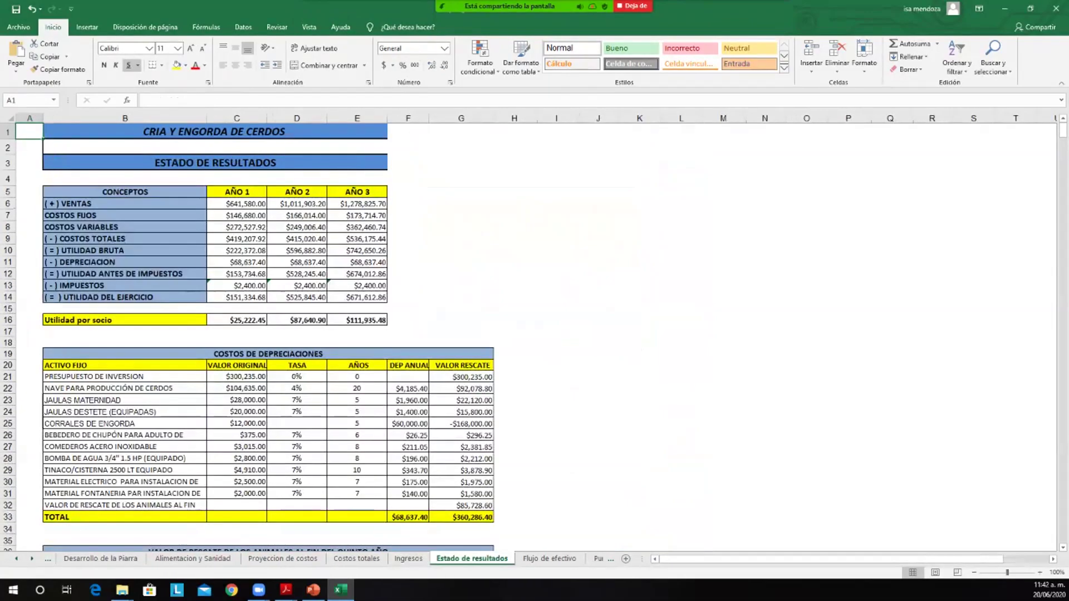
scroll(267, 334, down, 3)
scroll(267, 334, up, 2)
Step: Open the Flujo de efectivo sheet at 175% zoom and inspect the formulas for Año 1 sales, income and costs and the Año 0 final balance
key(ctrl+Page_Down)
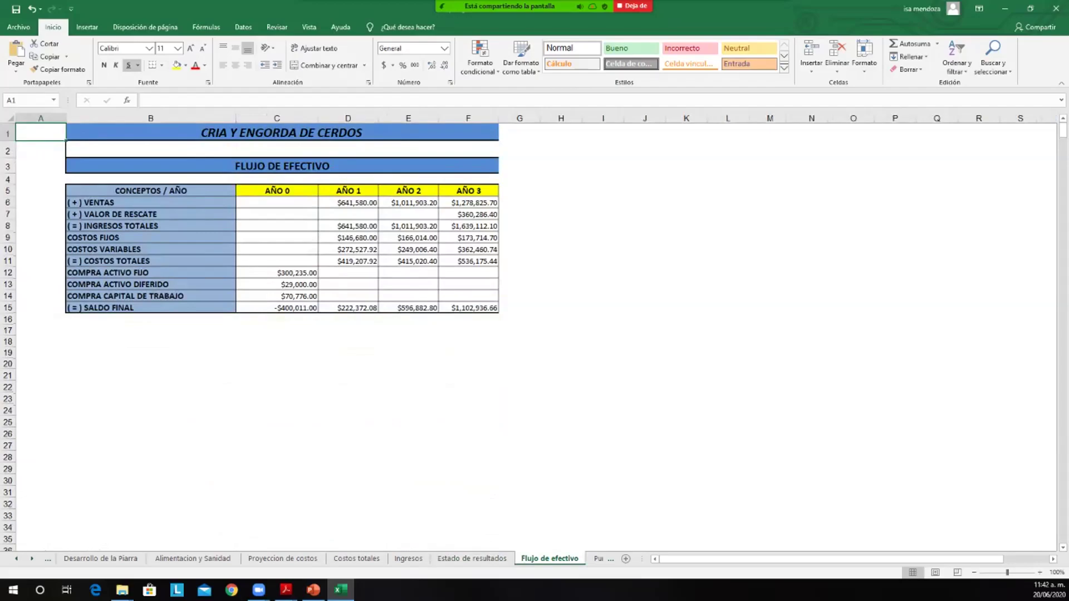
ctrl+scroll(535, 334, up, 5)
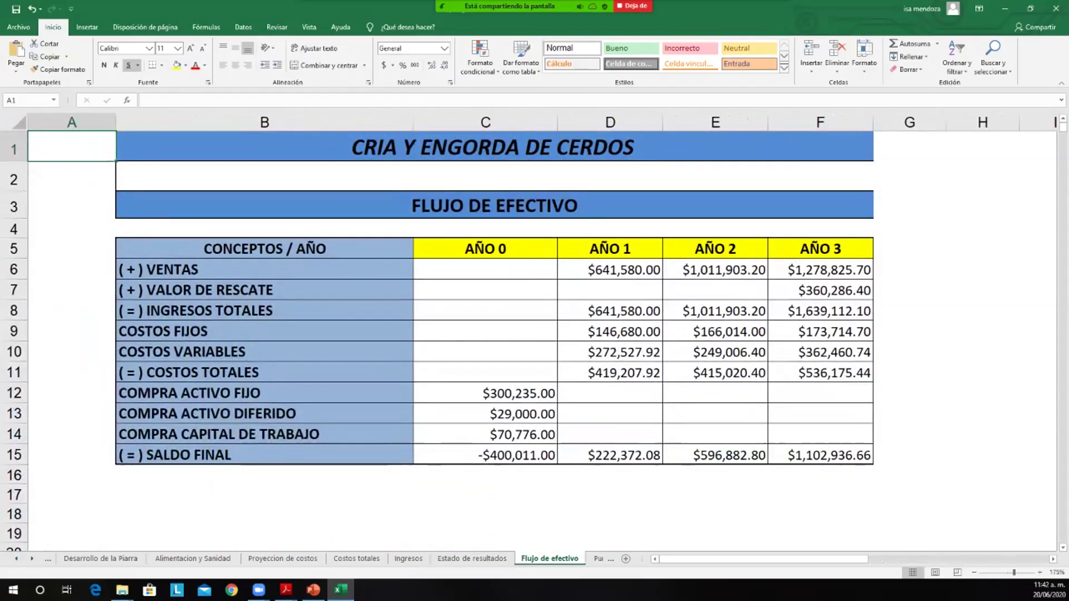
click(610, 270)
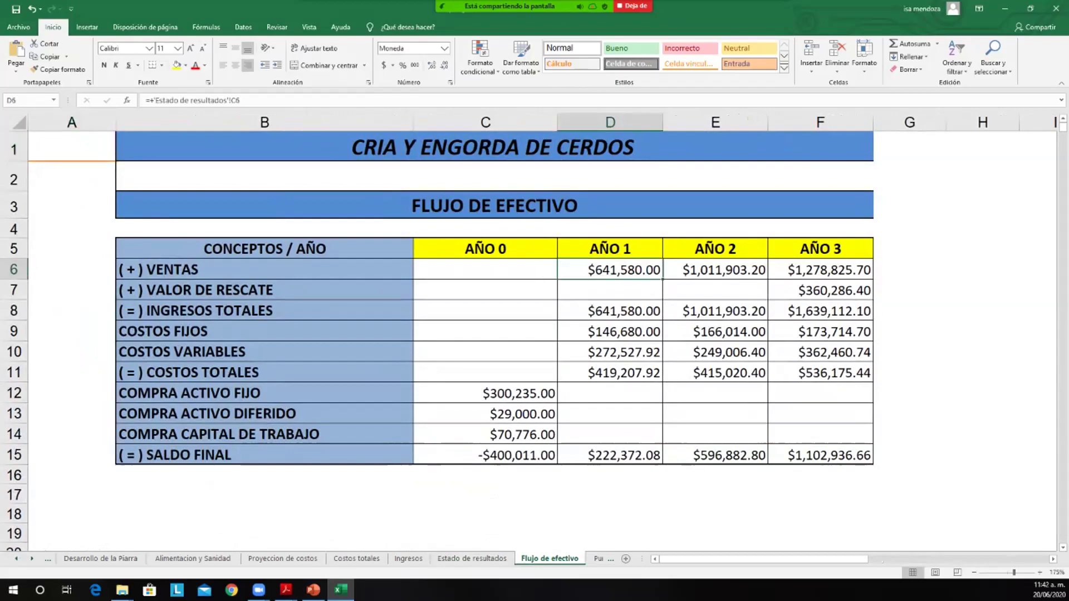
click(610, 311)
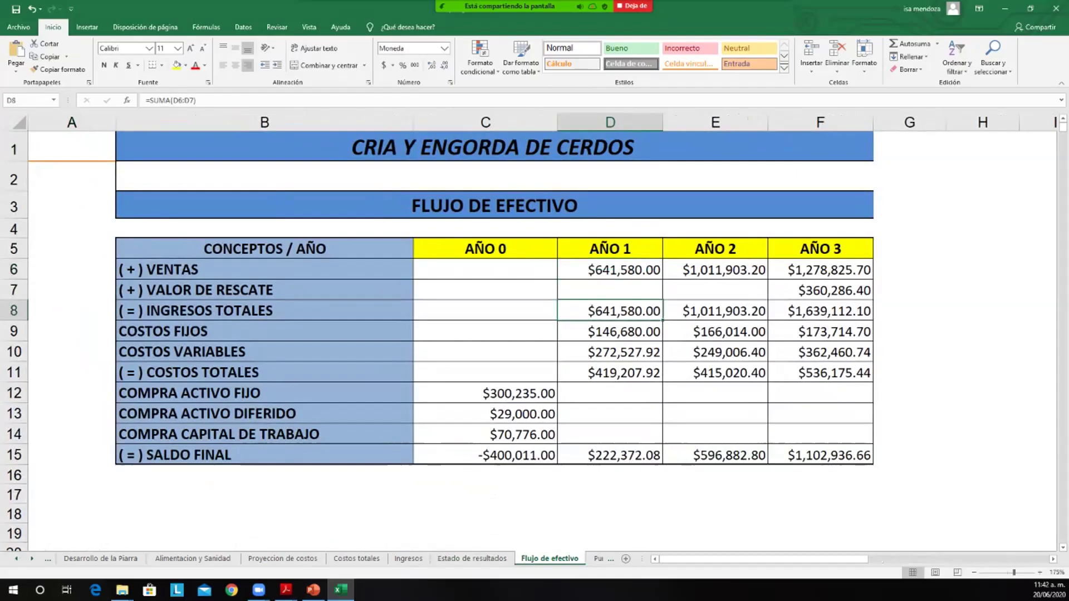
click(610, 332)
click(610, 352)
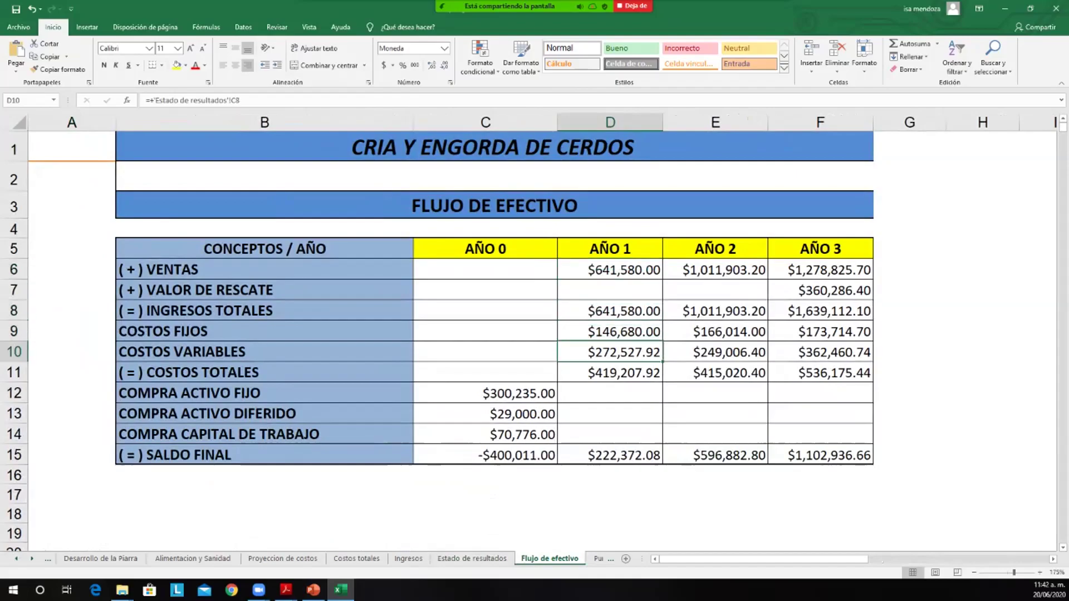
click(610, 373)
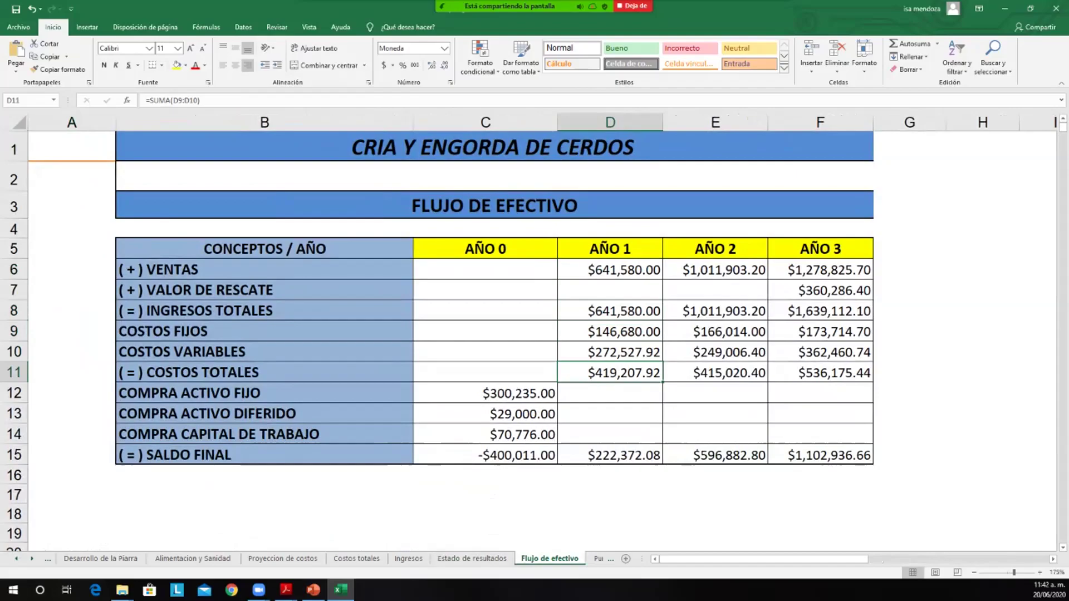
click(485, 456)
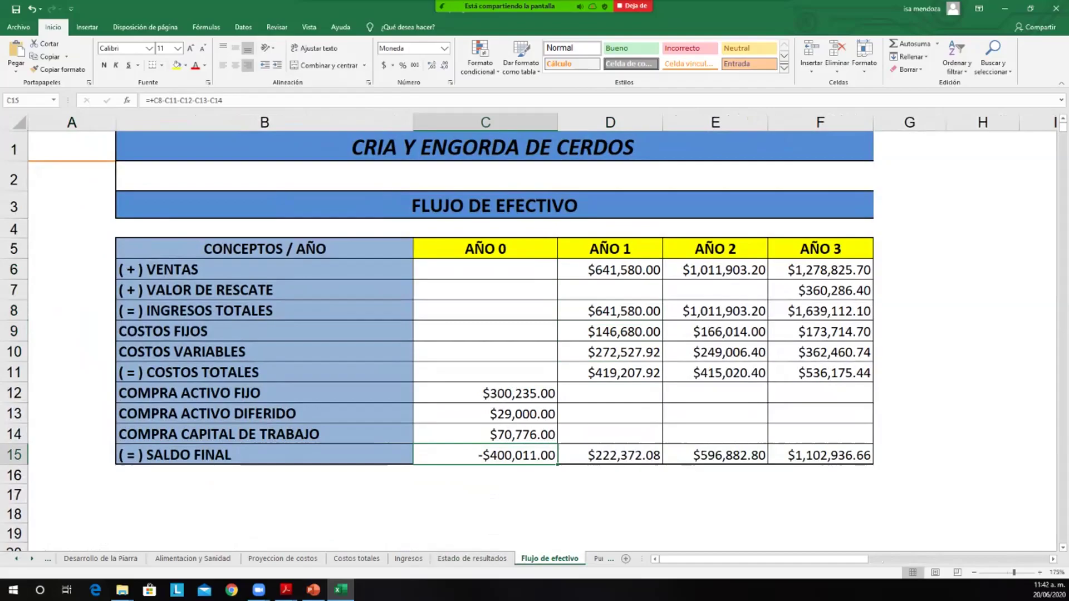
Step: Inspect the SALDO FINAL formulas for Año 1, Año 2 and Año 3 in the cash flow table
click(610, 455)
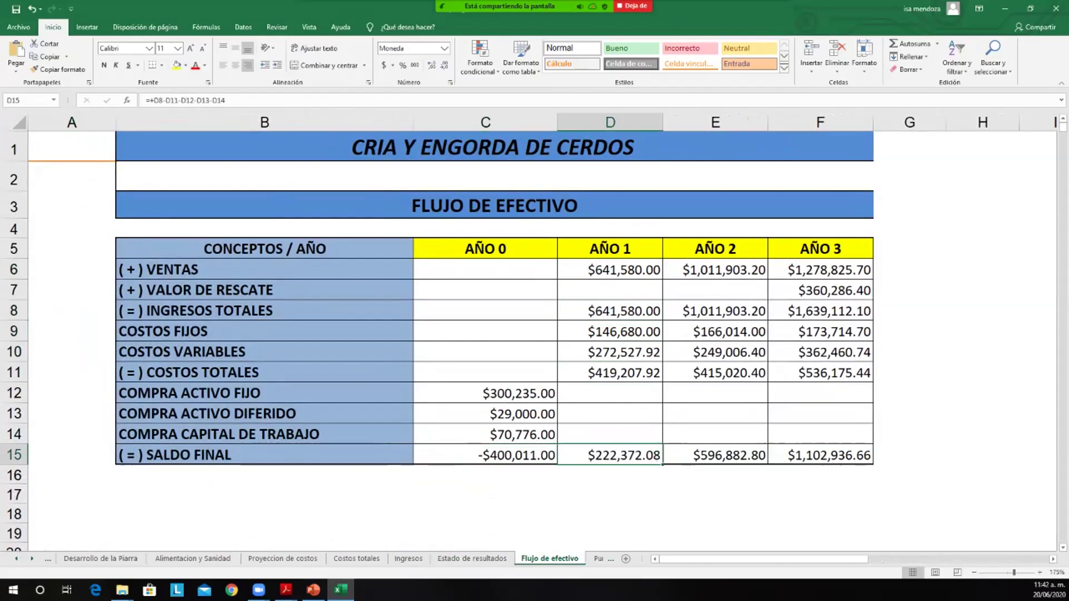
click(715, 455)
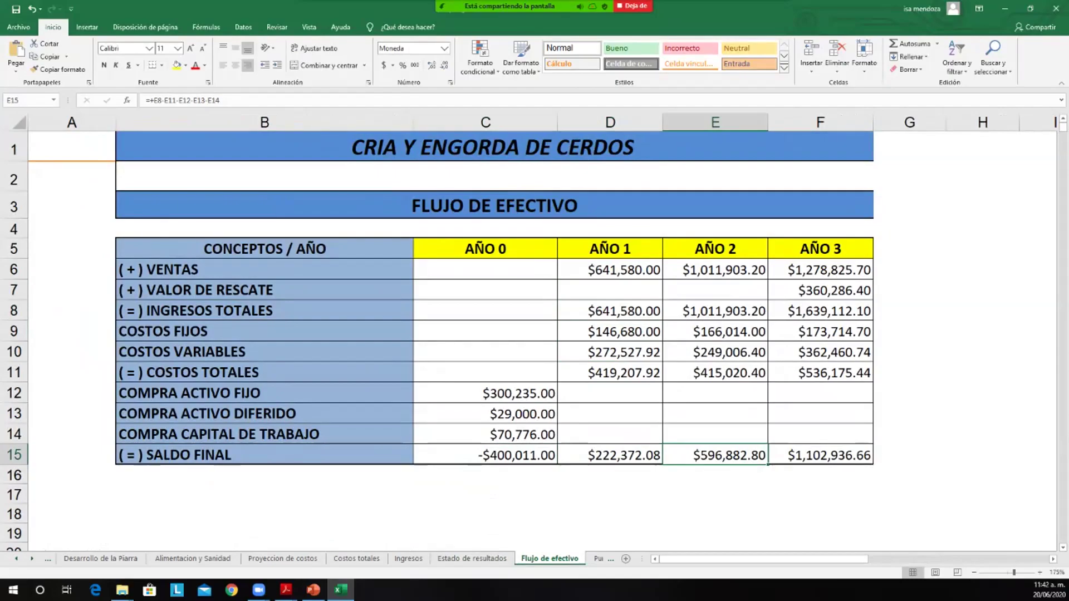
click(820, 455)
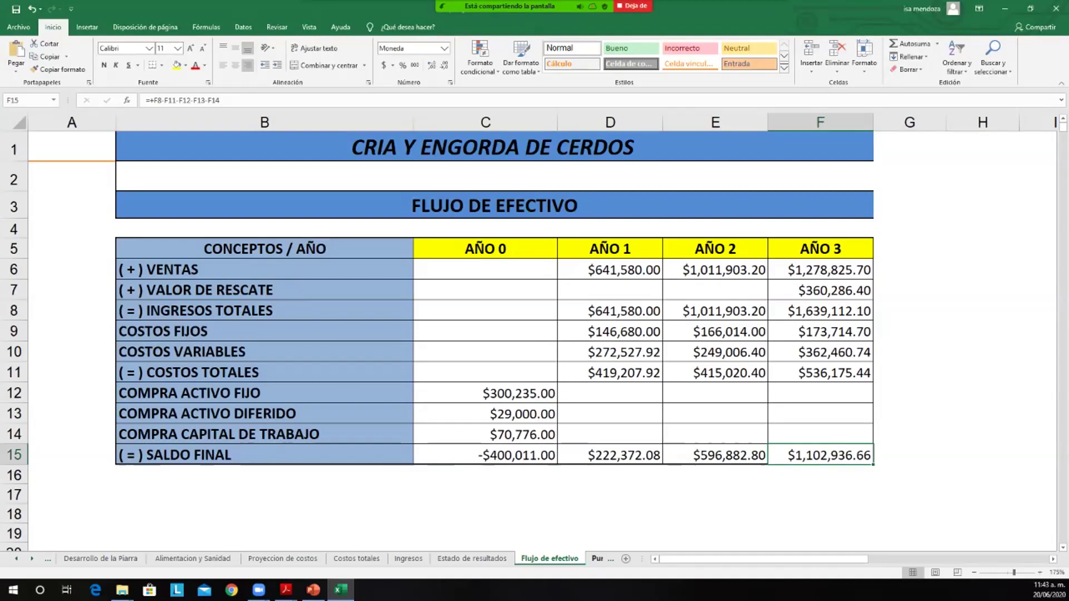
Step: Open the Punto de equilibrio sheet and enlarge it to 190% to review the break-even table
click(597, 558)
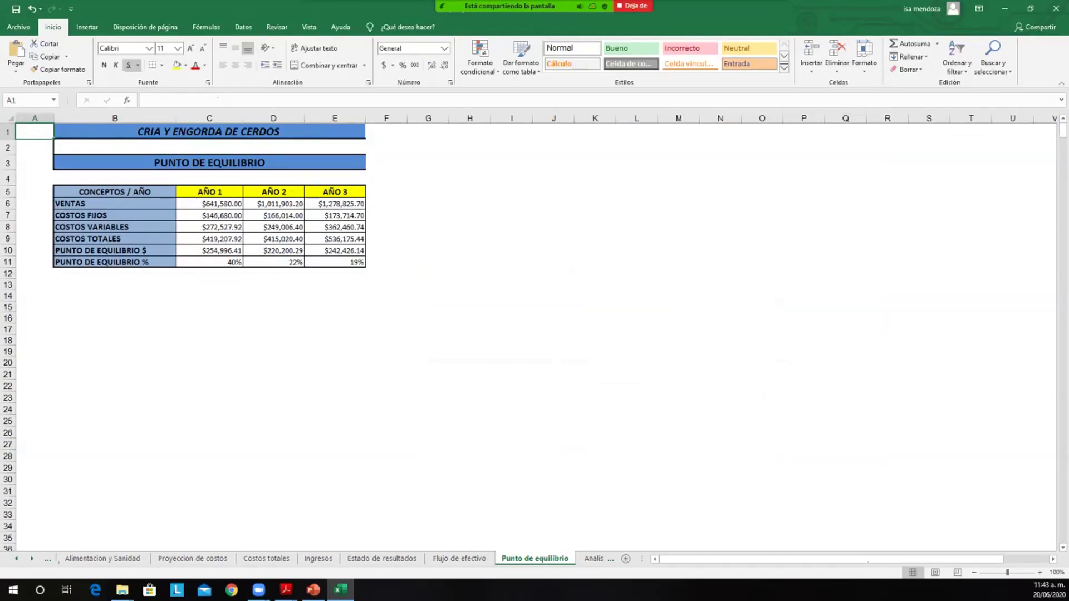
scroll(529, 332, up, 6)
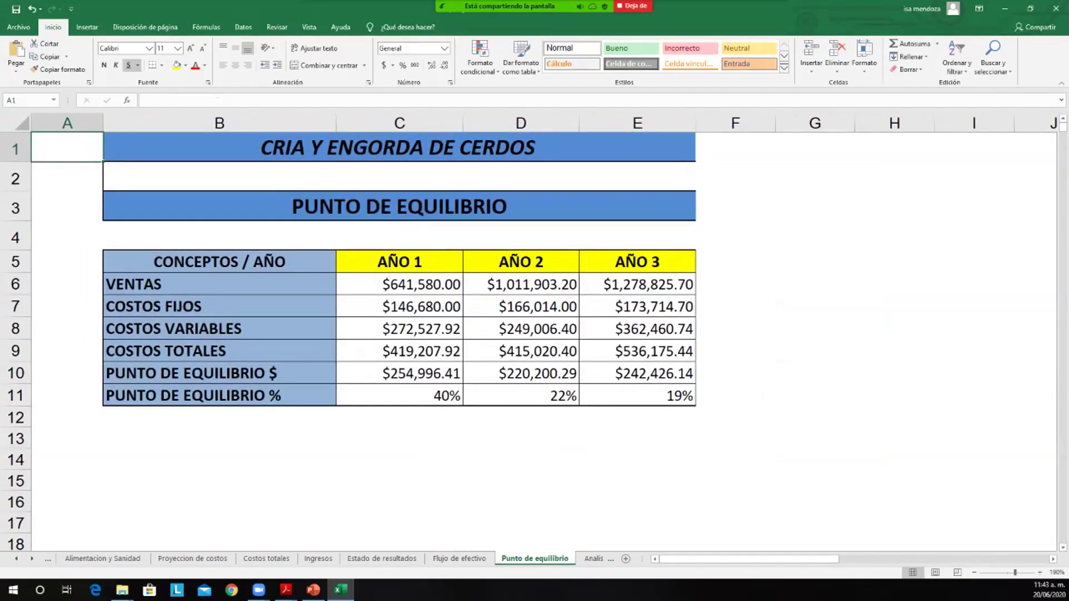
scroll(347, 340, down, 2)
scroll(348, 340, up, 2)
Step: Open the Analisis de Rentabilidad sheet at 160% zoom, inspect the VAN formula and read the decision criteria below it
click(593, 559)
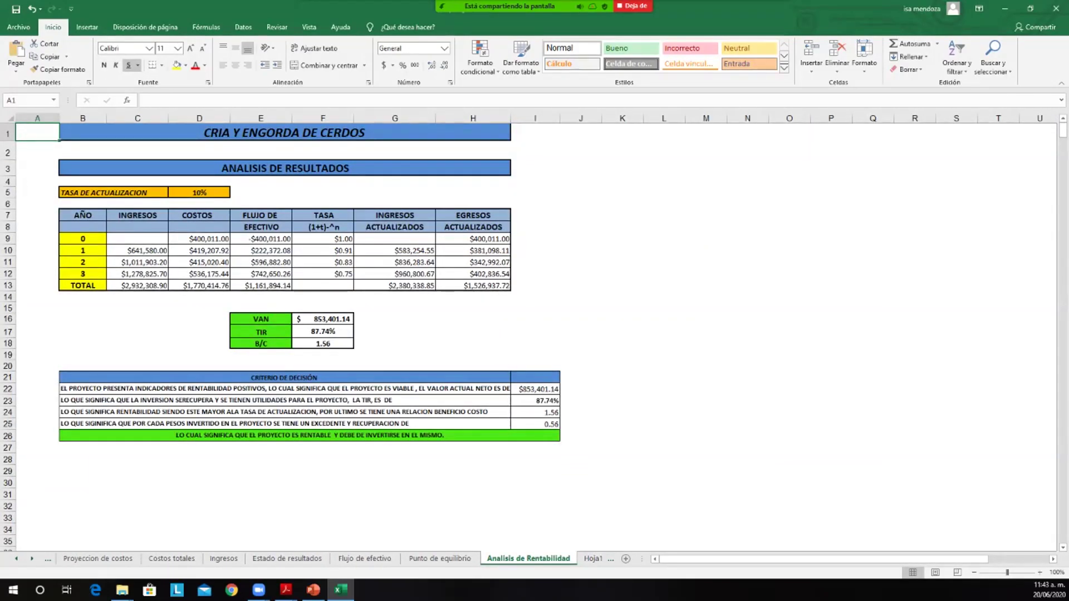
scroll(348, 323, up, 1)
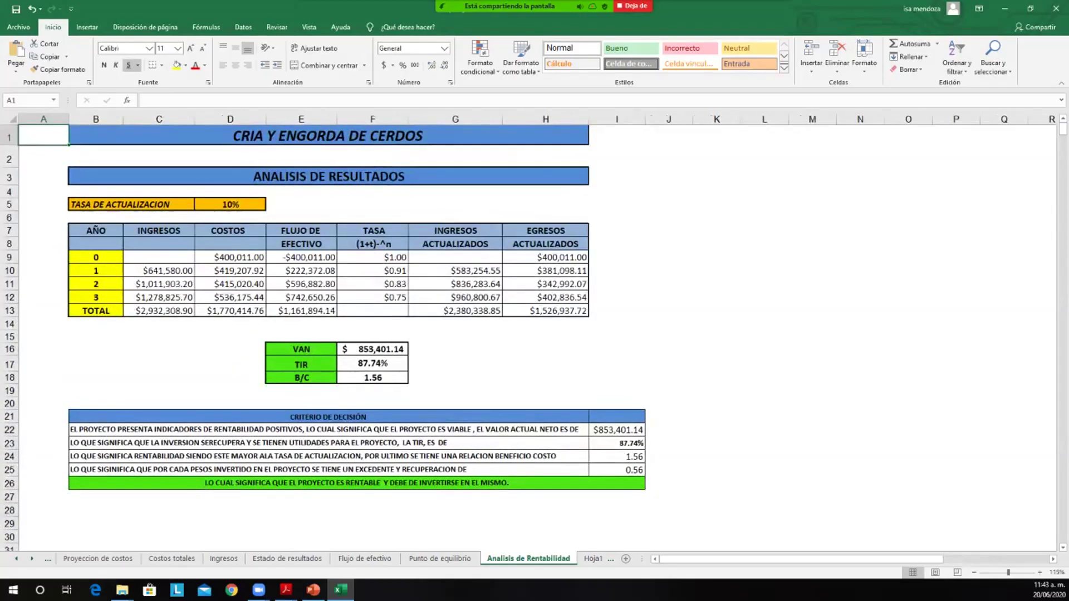
scroll(348, 323, up, 3)
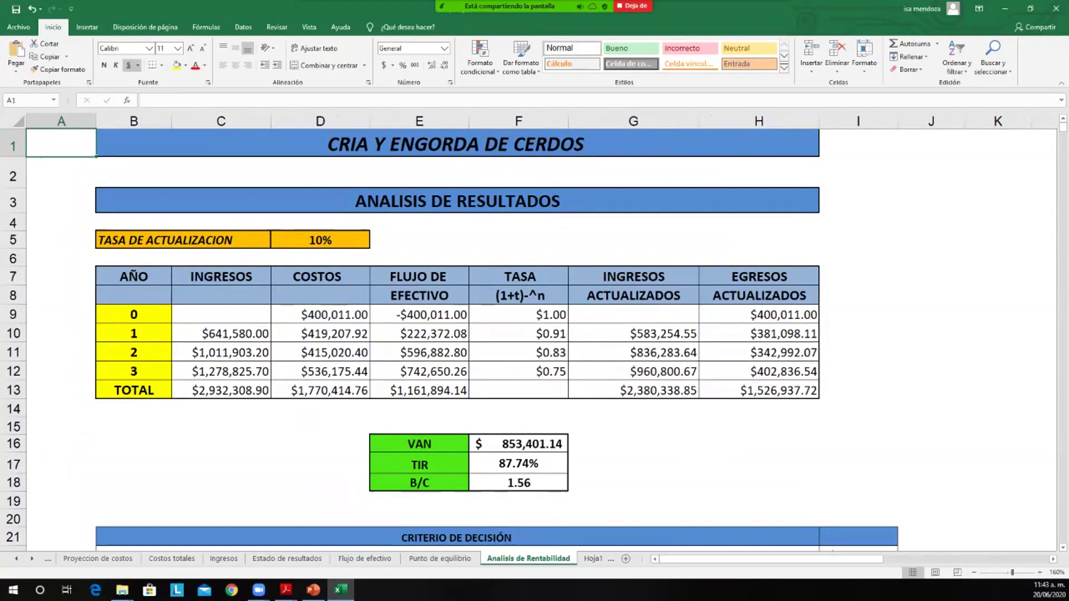
click(519, 444)
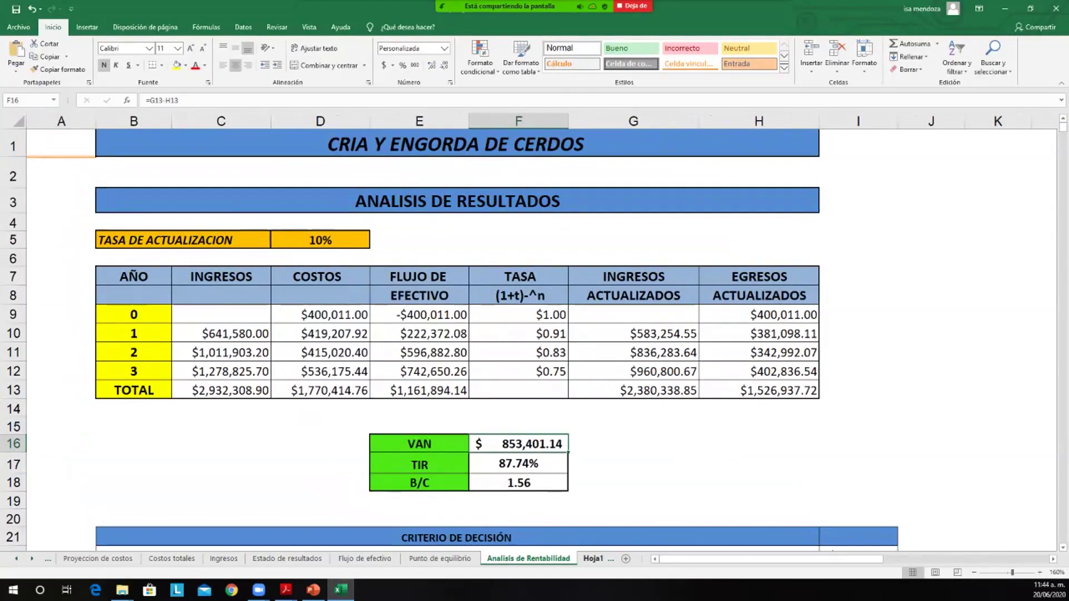
scroll(534, 334, down, 3)
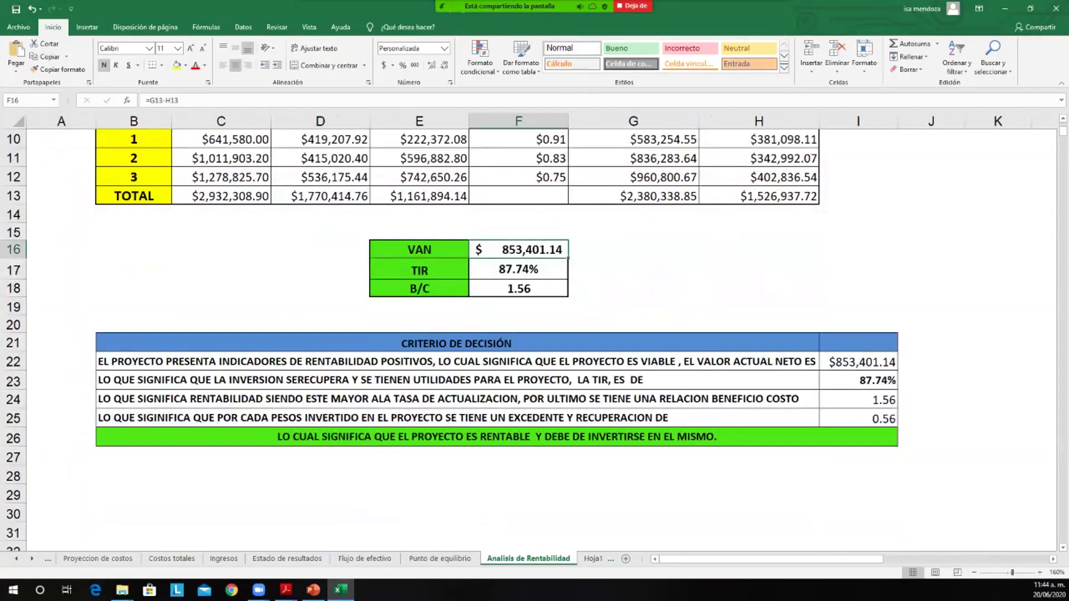
click(457, 399)
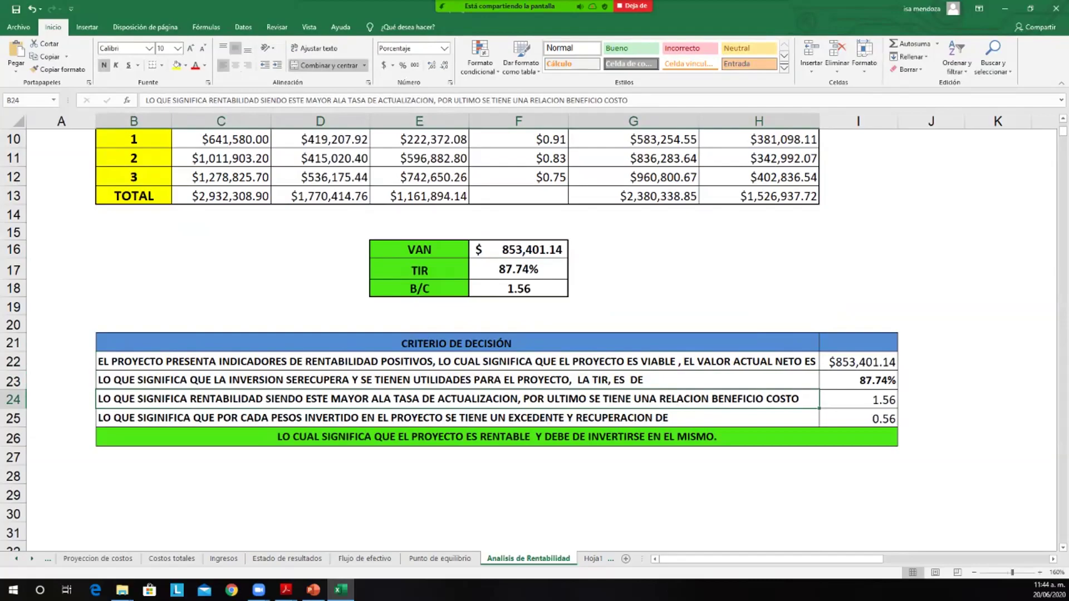
Step: Check the Hoja1 sheet, go back to Costos totales and close the workbook
click(593, 559)
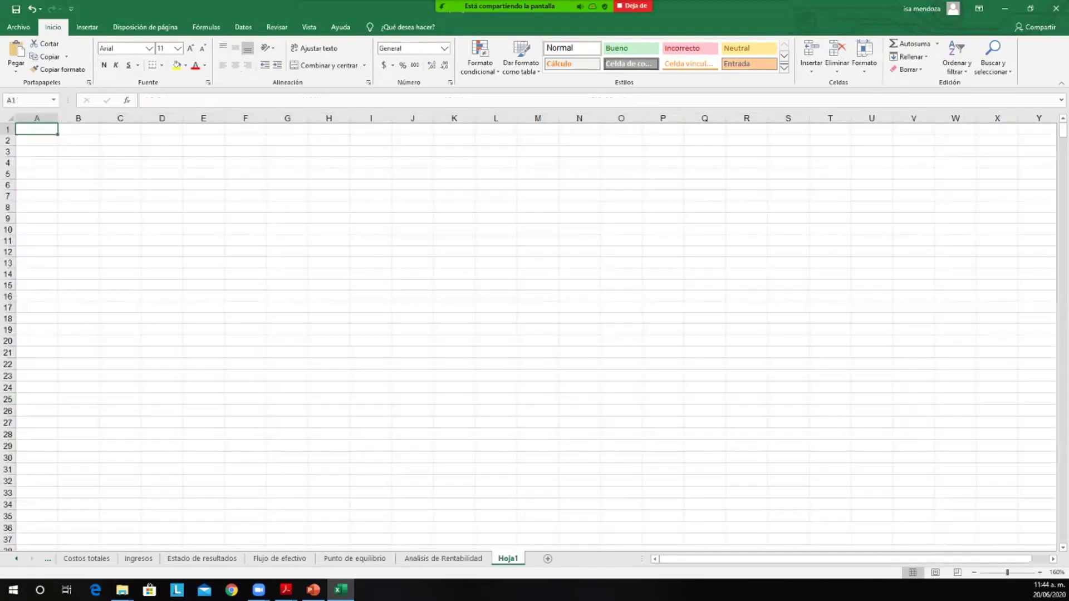
scroll(529, 333, down, 7)
click(86, 558)
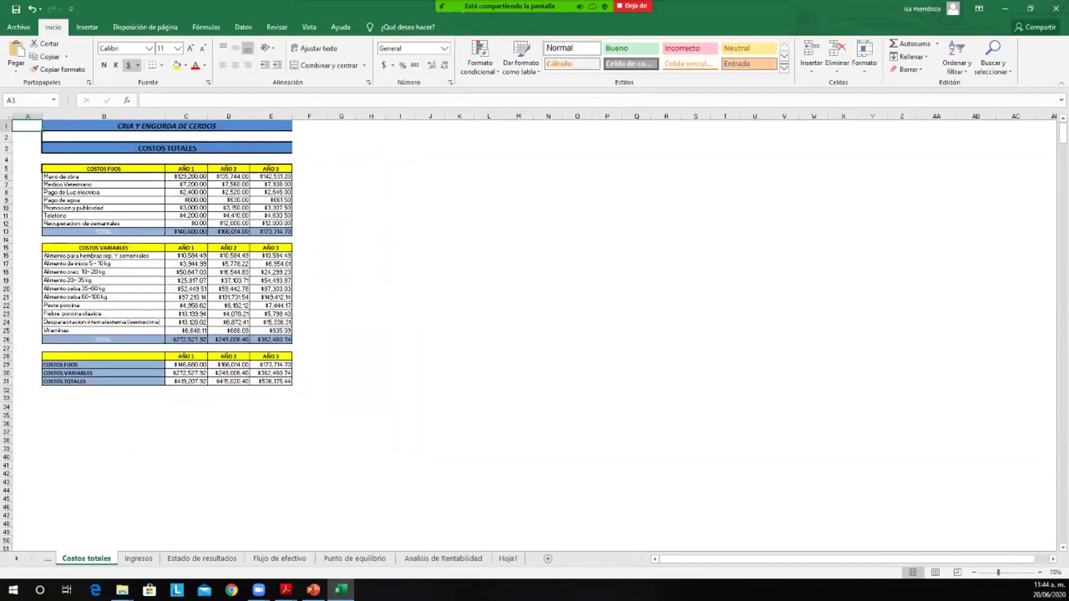
click(1056, 8)
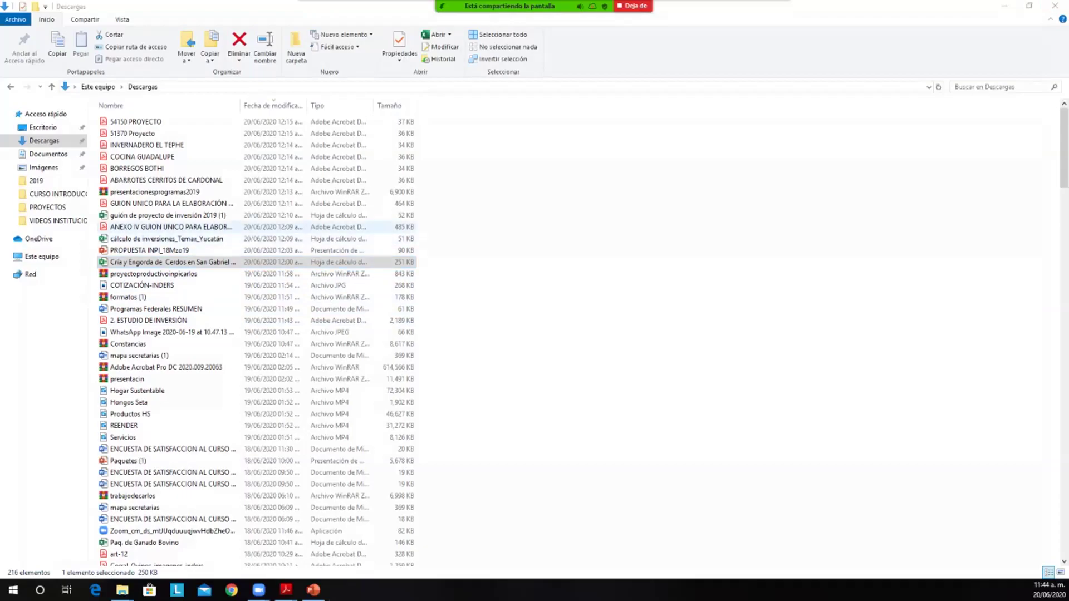
Step: Switch from the Descargas folder to the cattle fattening project PDF in Adobe Acrobat Reader and unmute the meeting microphone
scroll(189, 225, up, 2)
click(189, 224)
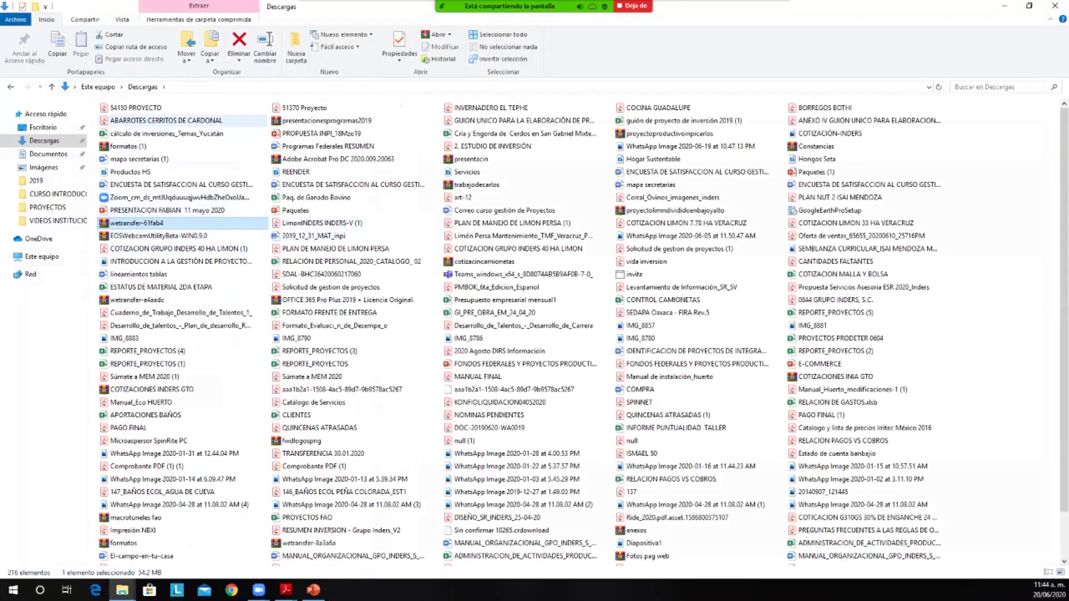
click(320, 223)
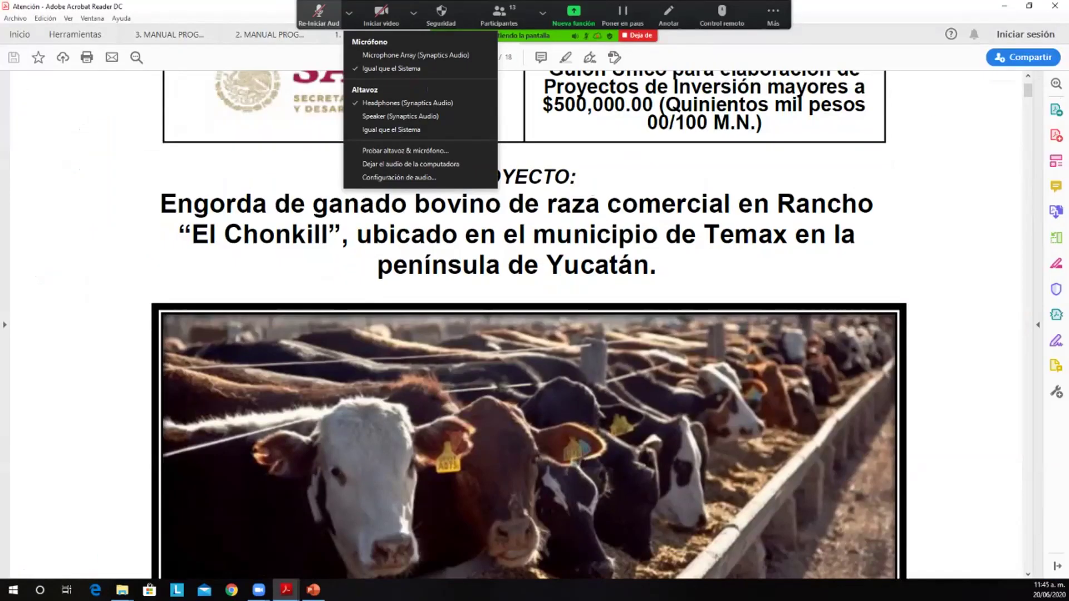
click(318, 15)
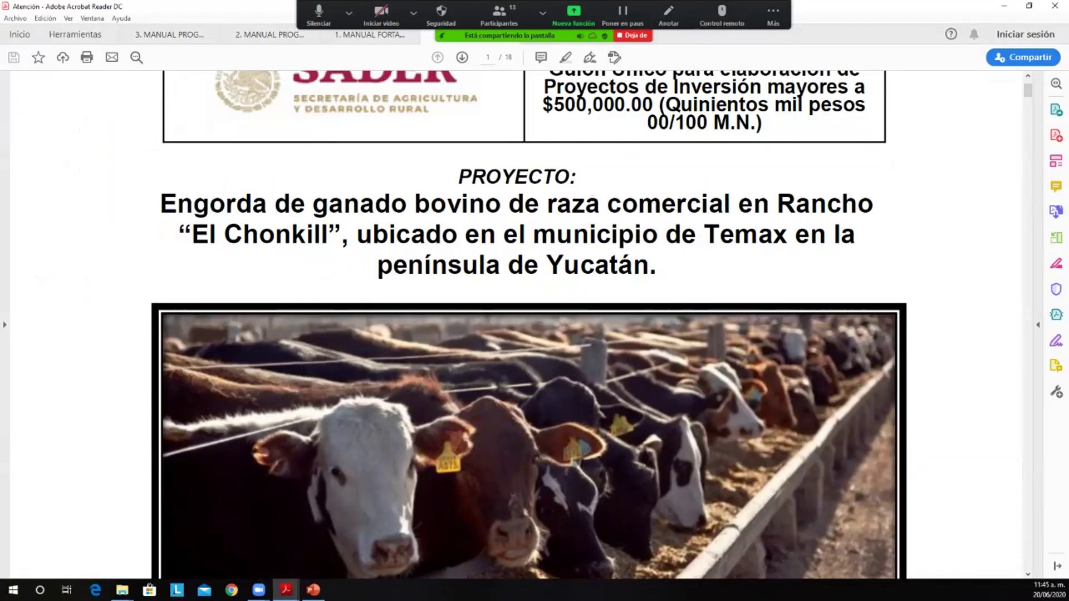
Step: View the cover of the cattle fattening project PDF and read its table of contents on page 2
scroll(529, 323, up, 2)
scroll(528, 323, down, 20)
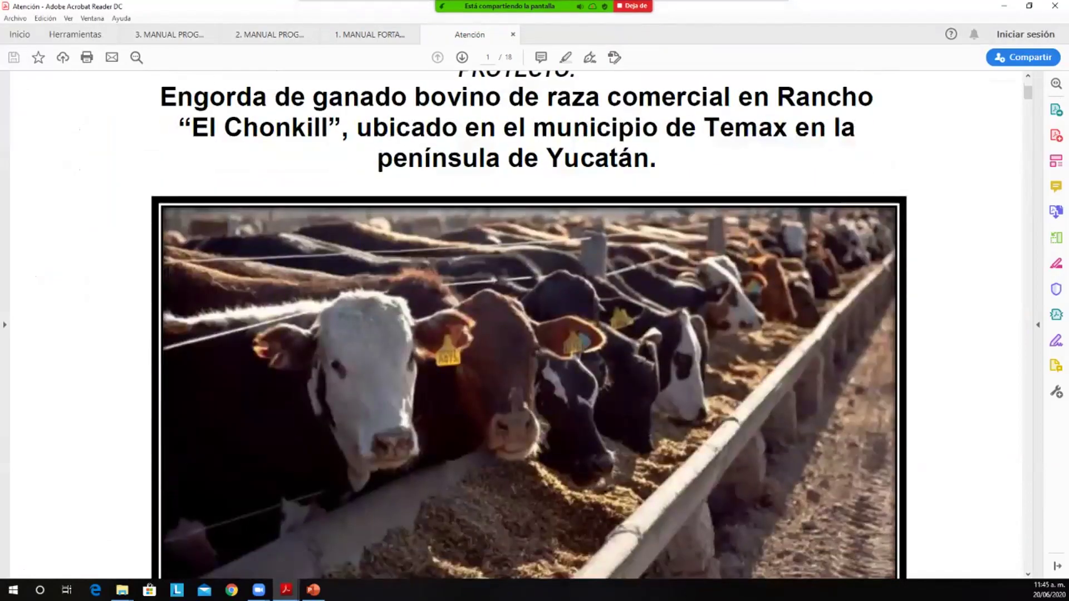
scroll(529, 323, down, 16)
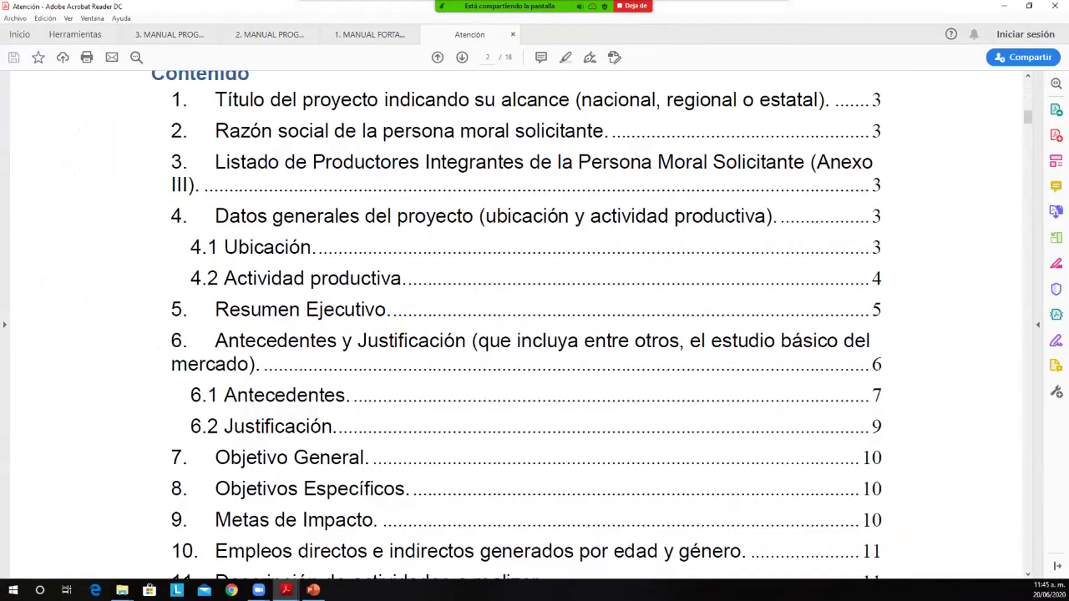
scroll(529, 323, down, 13)
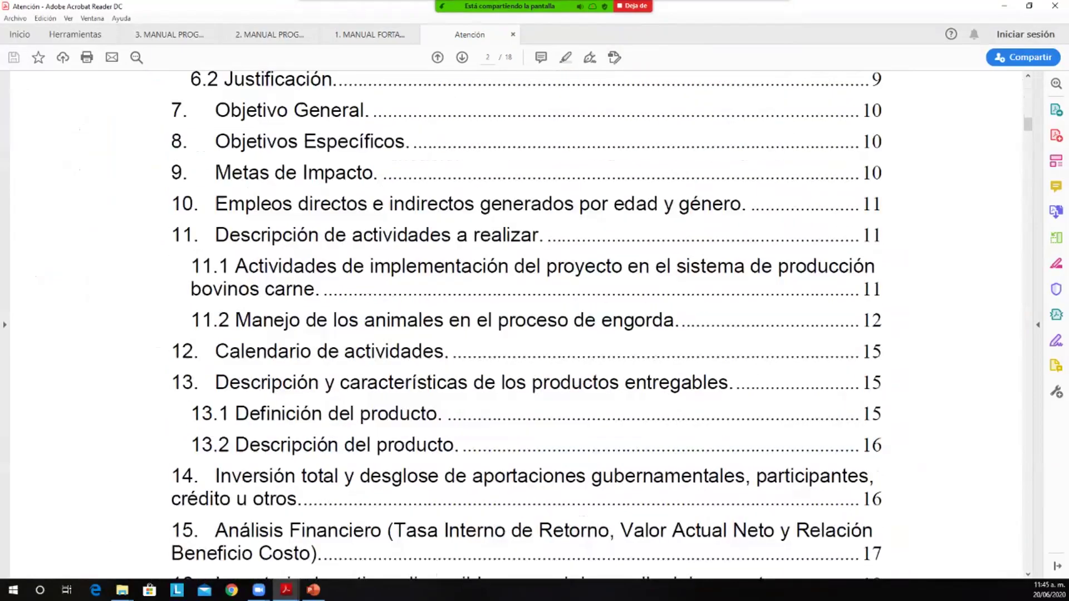
Step: Look through the cattle project's body, from the market background and activity calendar to the financial analysis and asset inventory on page 18
scroll(516, 322, down, 20)
scroll(516, 322, down, 20)
scroll(516, 323, down, 20)
scroll(516, 323, down, 10)
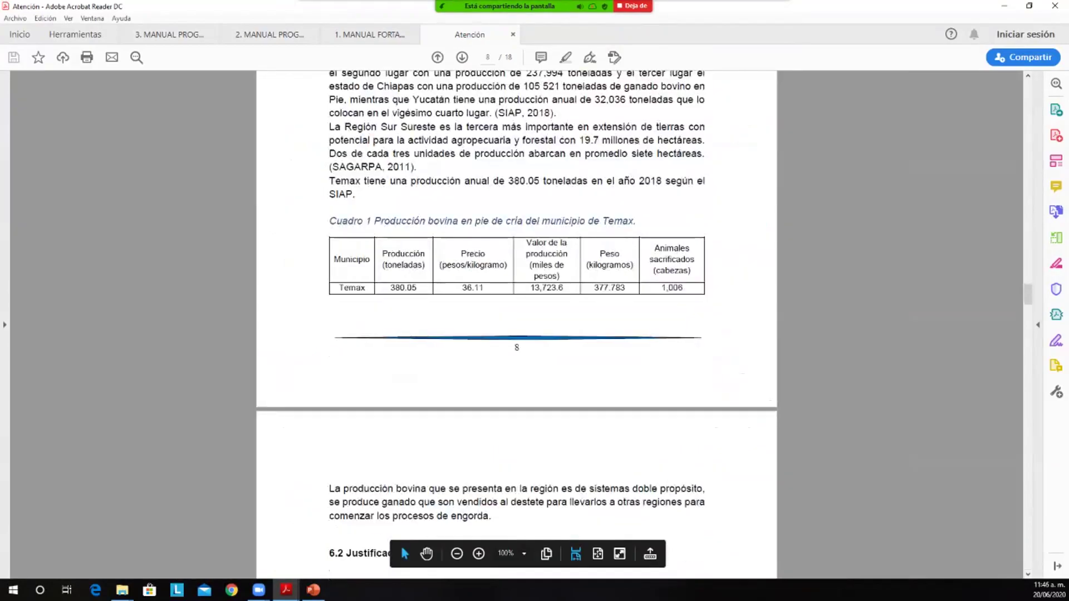
scroll(516, 323, down, 5)
scroll(516, 323, down, 20)
scroll(516, 323, down, 20)
scroll(516, 323, down, 20)
scroll(516, 323, down, 20)
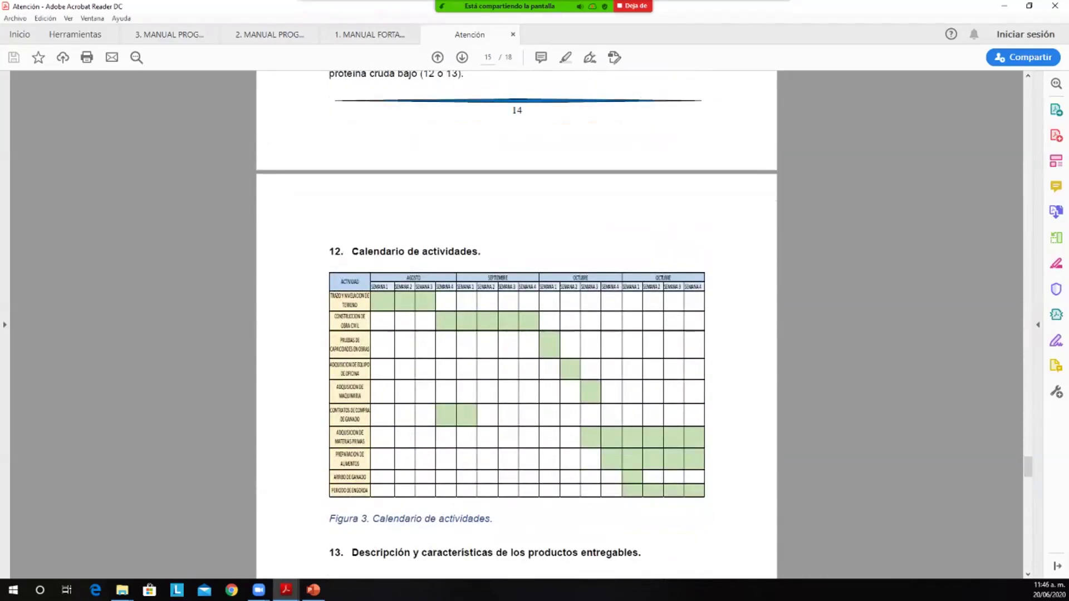
scroll(515, 323, down, 20)
scroll(516, 323, down, 20)
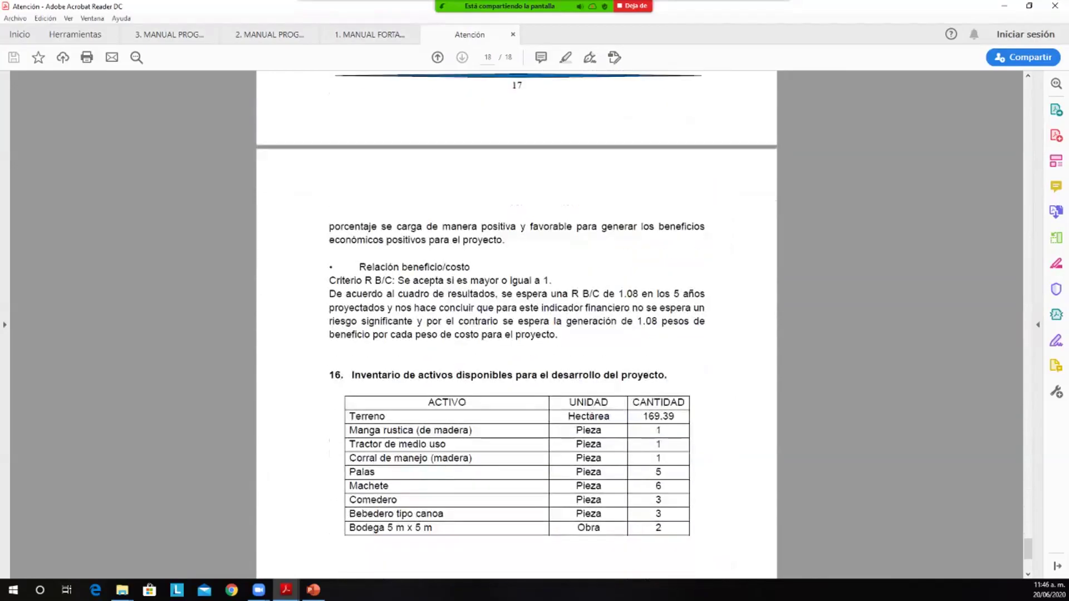
scroll(516, 323, down, 5)
scroll(516, 323, down, 2)
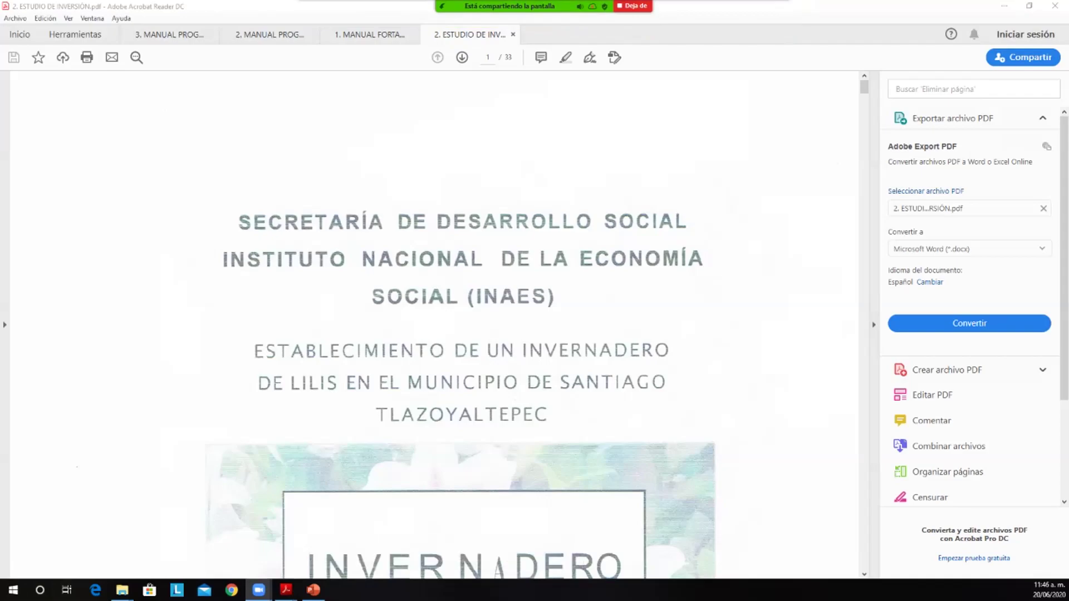
Step: Collapse the tools pane in the 2. ESTUDIO DE INVERSIÓN PDF and reduce the zoom to view the greenhouse project's cover page
scroll(434, 323, down, 5)
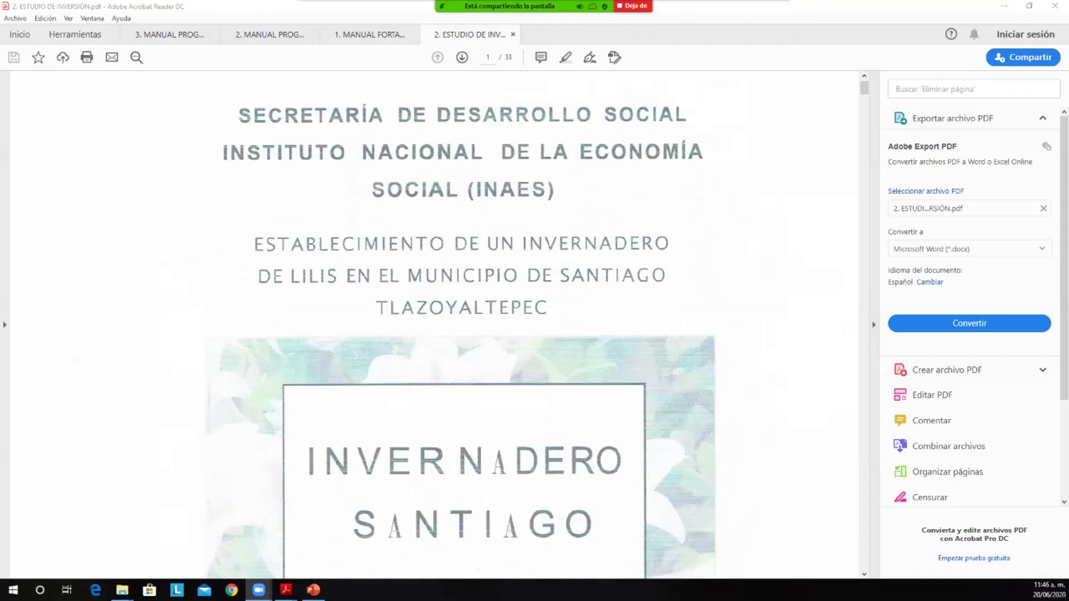
click(874, 325)
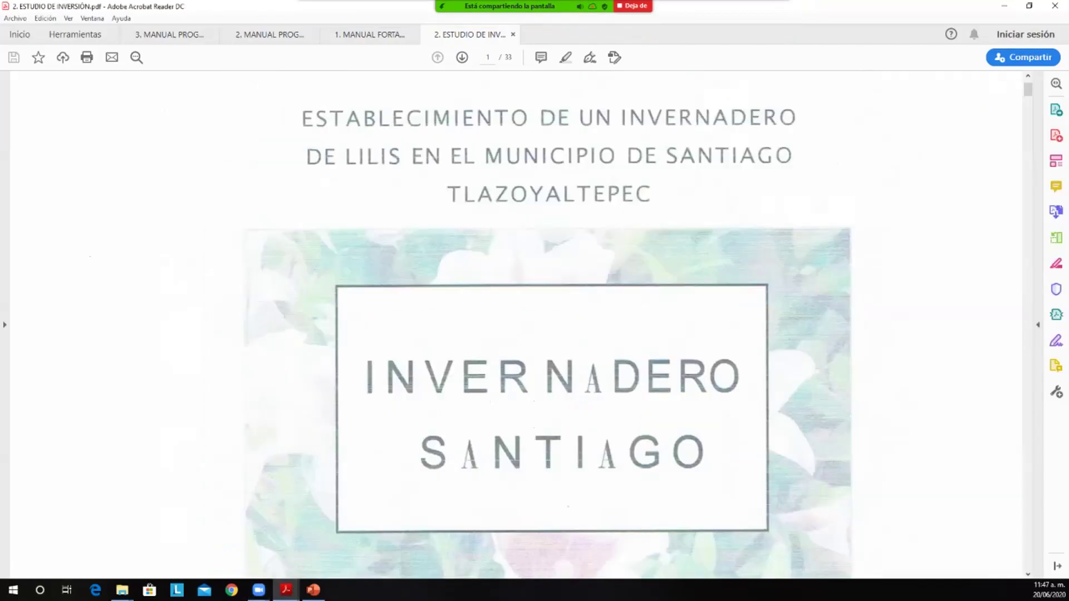
scroll(517, 324, down, 3)
key(ctrl+minus)
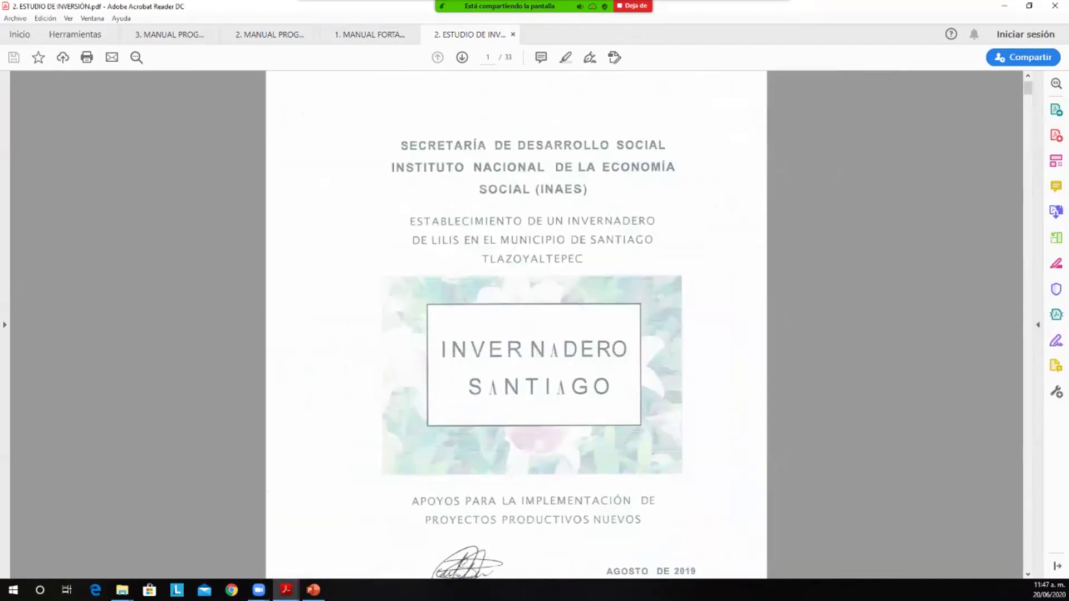